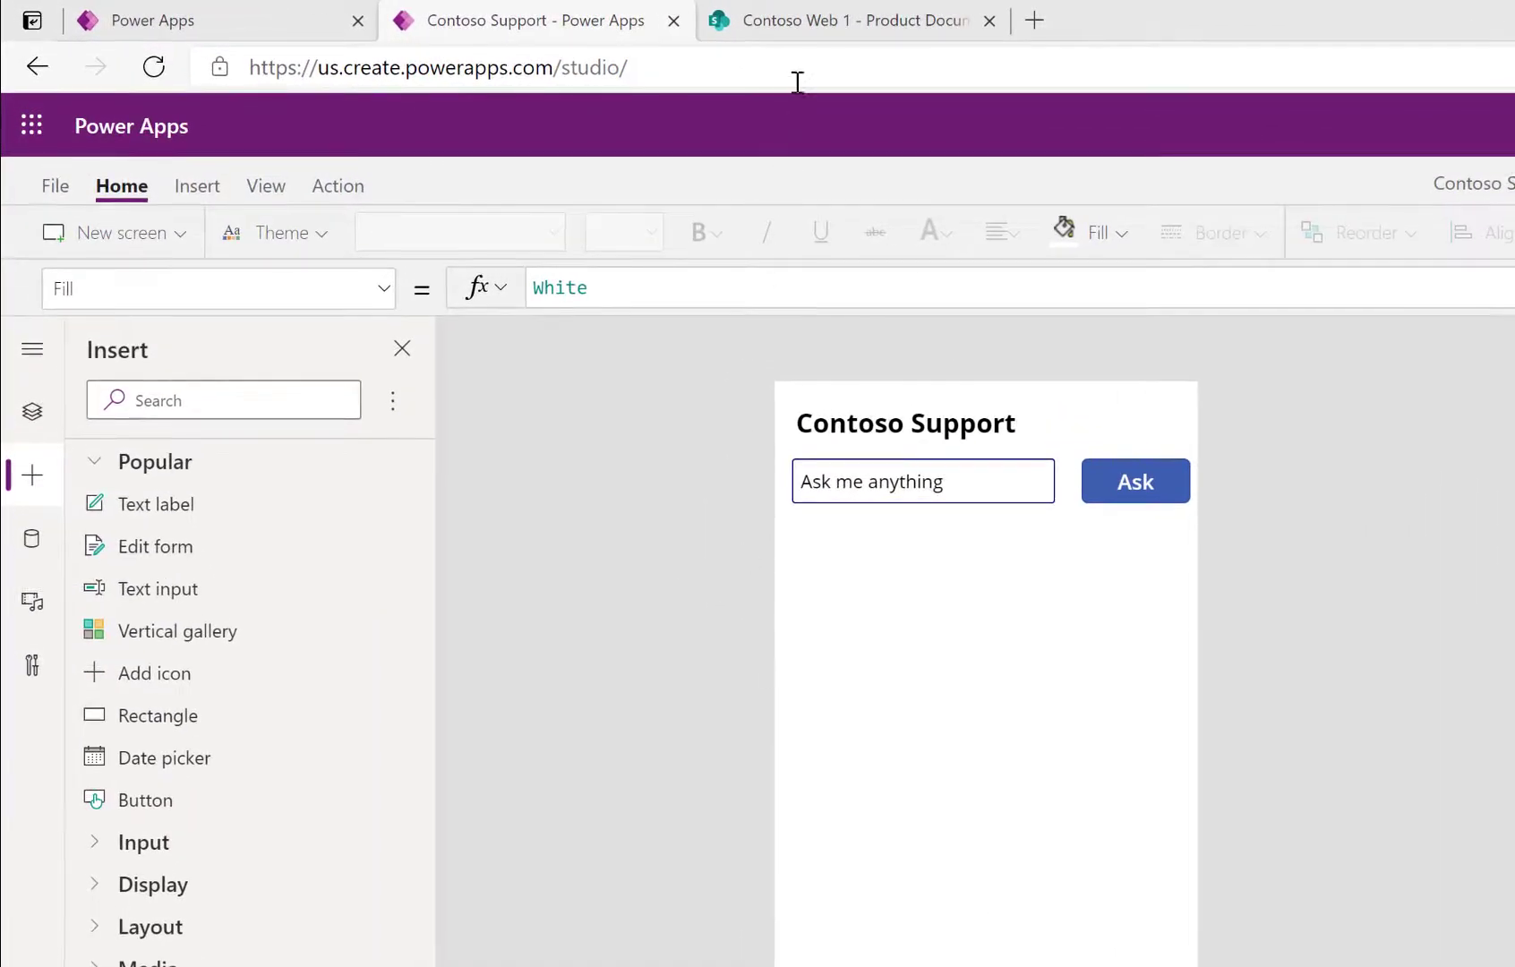
{"action": "left_click", "coordinate": [801, 35]}
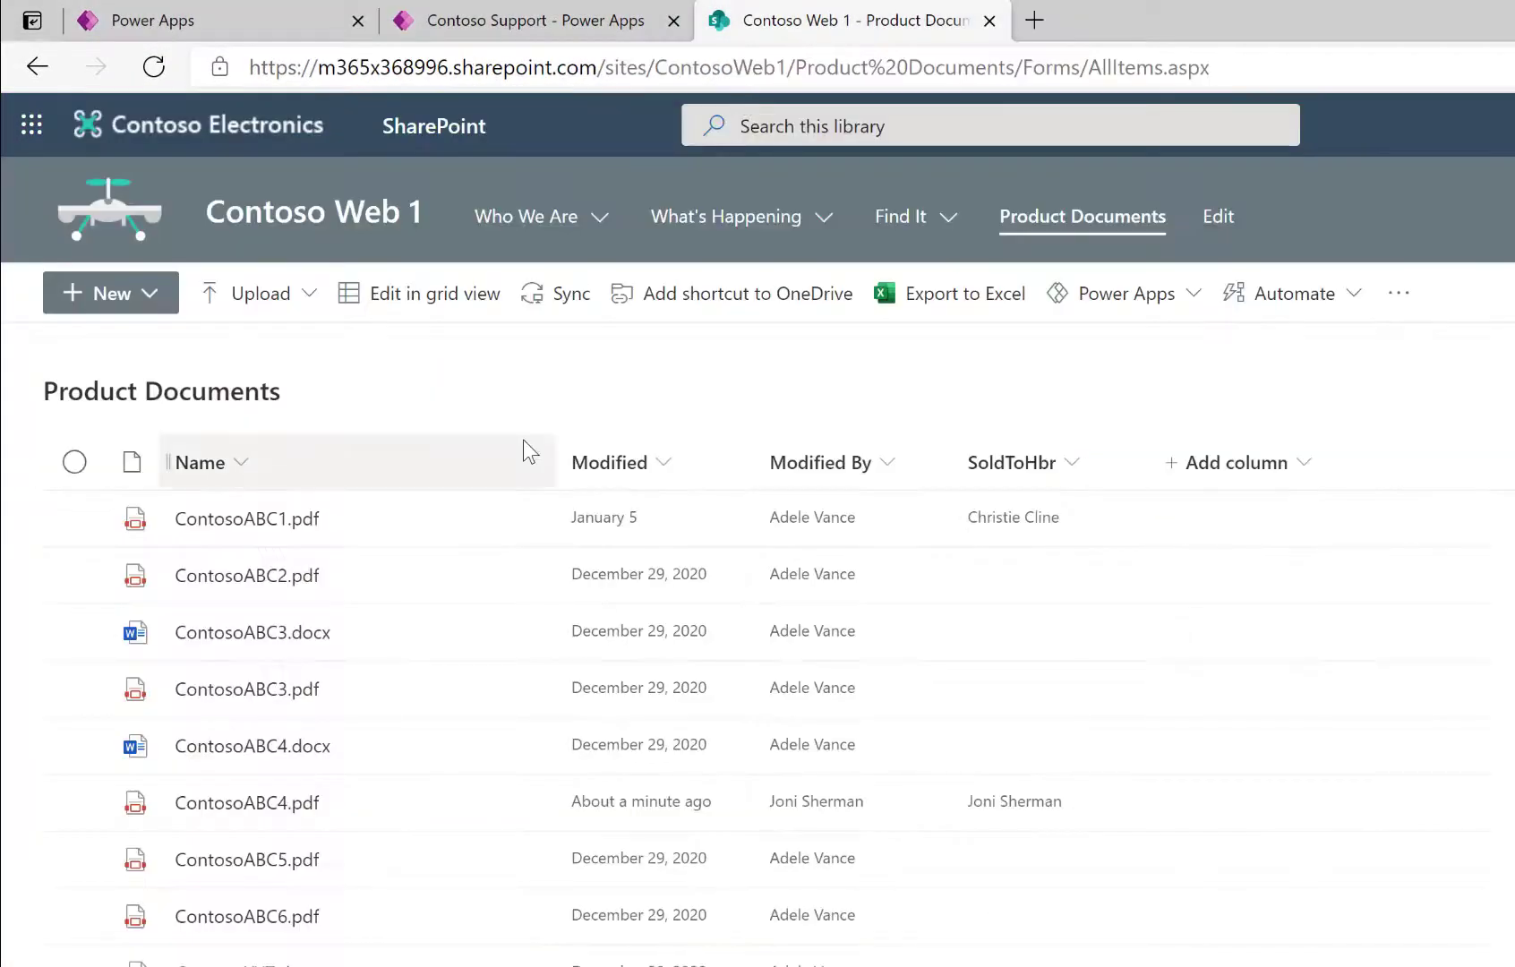
{"action": "scroll", "coordinate": [457, 694], "scroll_direction": "down", "scroll_amount": 3}
{"action": "scroll", "coordinate": [457, 694], "scroll_direction": "down", "scroll_amount": 1}
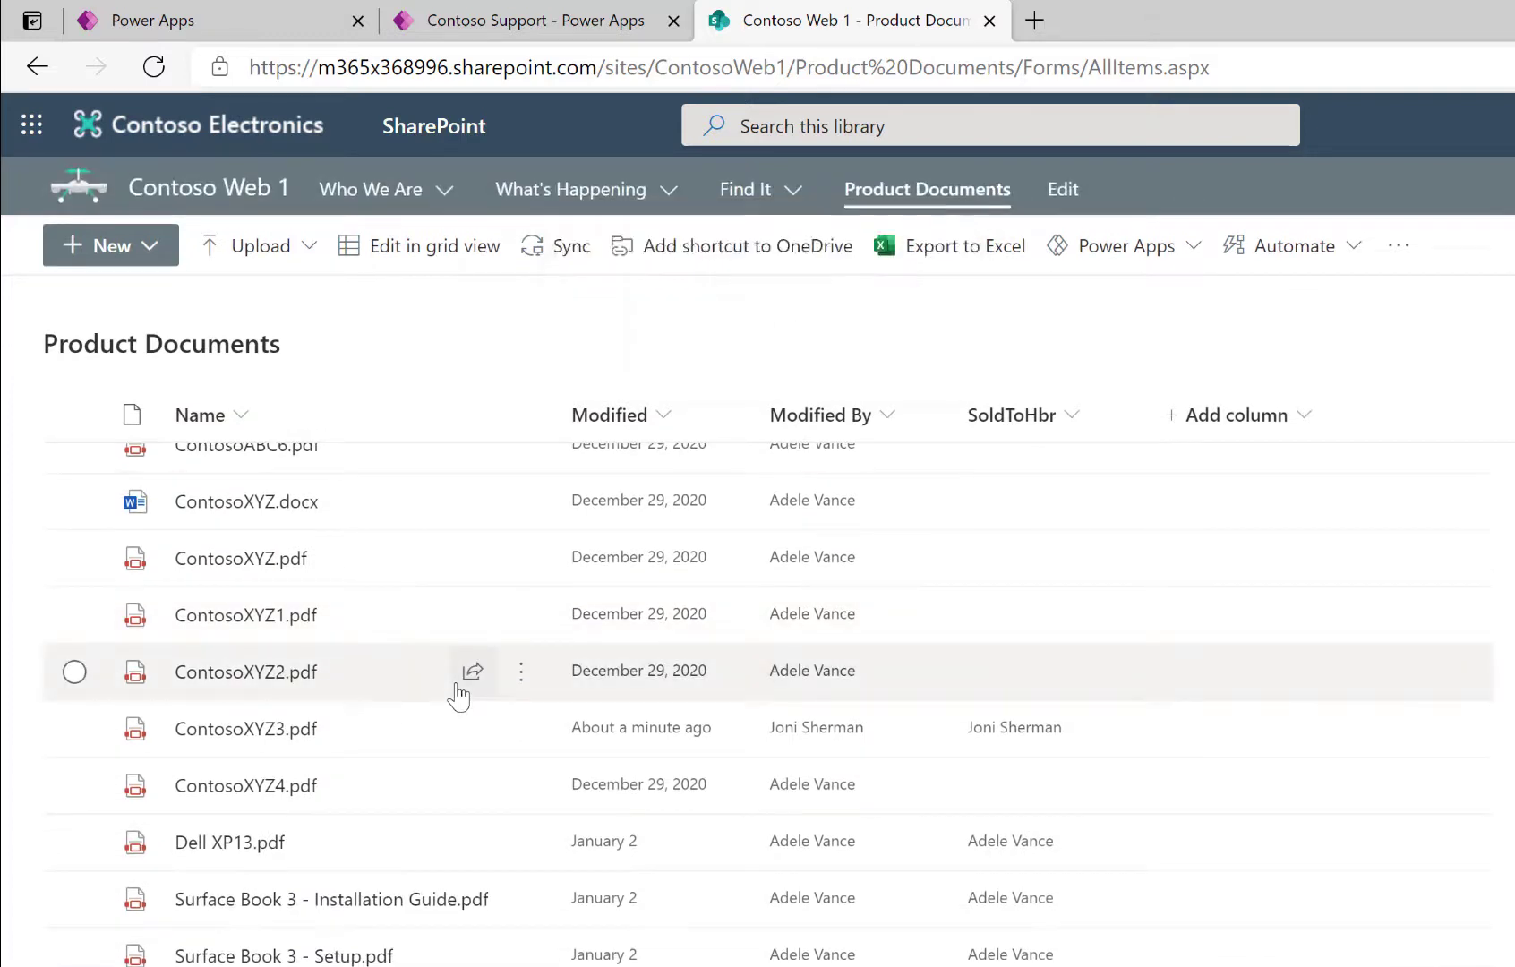
{"action": "scroll", "coordinate": [459, 695], "scroll_direction": "up", "scroll_amount": 3}
{"action": "scroll", "coordinate": [459, 694], "scroll_direction": "up", "scroll_amount": 2}
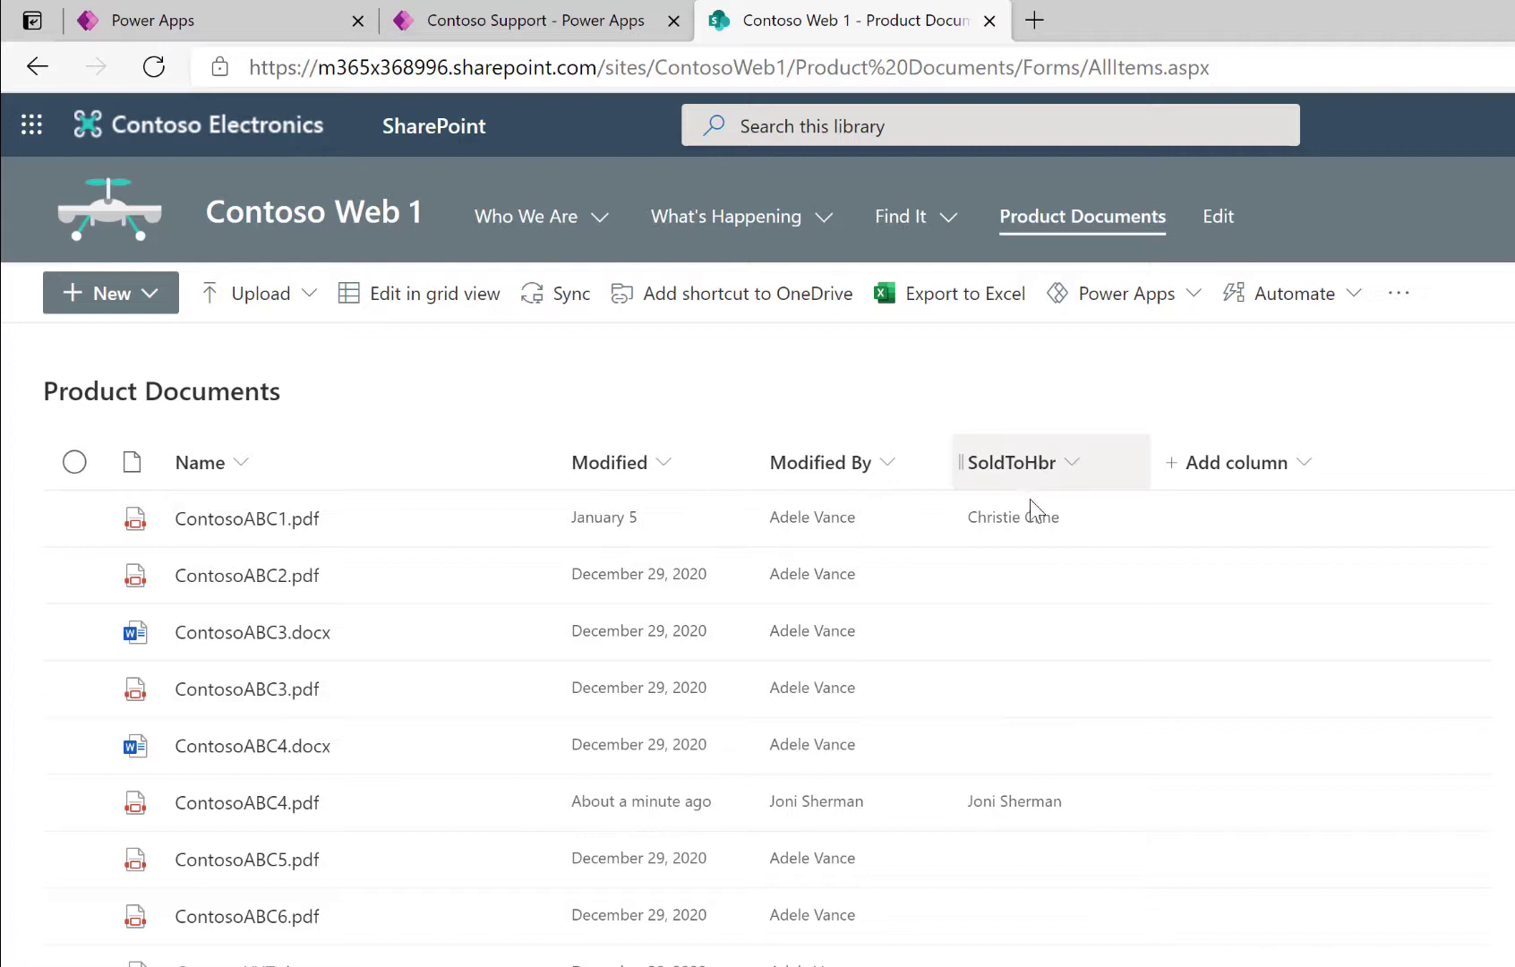
{"action": "scroll", "coordinate": [1006, 808], "scroll_direction": "down", "scroll_amount": 3}
{"action": "scroll", "coordinate": [1005, 806], "scroll_direction": "down", "scroll_amount": 1}
{"action": "scroll", "coordinate": [1153, 923], "scroll_direction": "up", "scroll_amount": 2}
{"action": "scroll", "coordinate": [1155, 922], "scroll_direction": "up", "scroll_amount": 1}
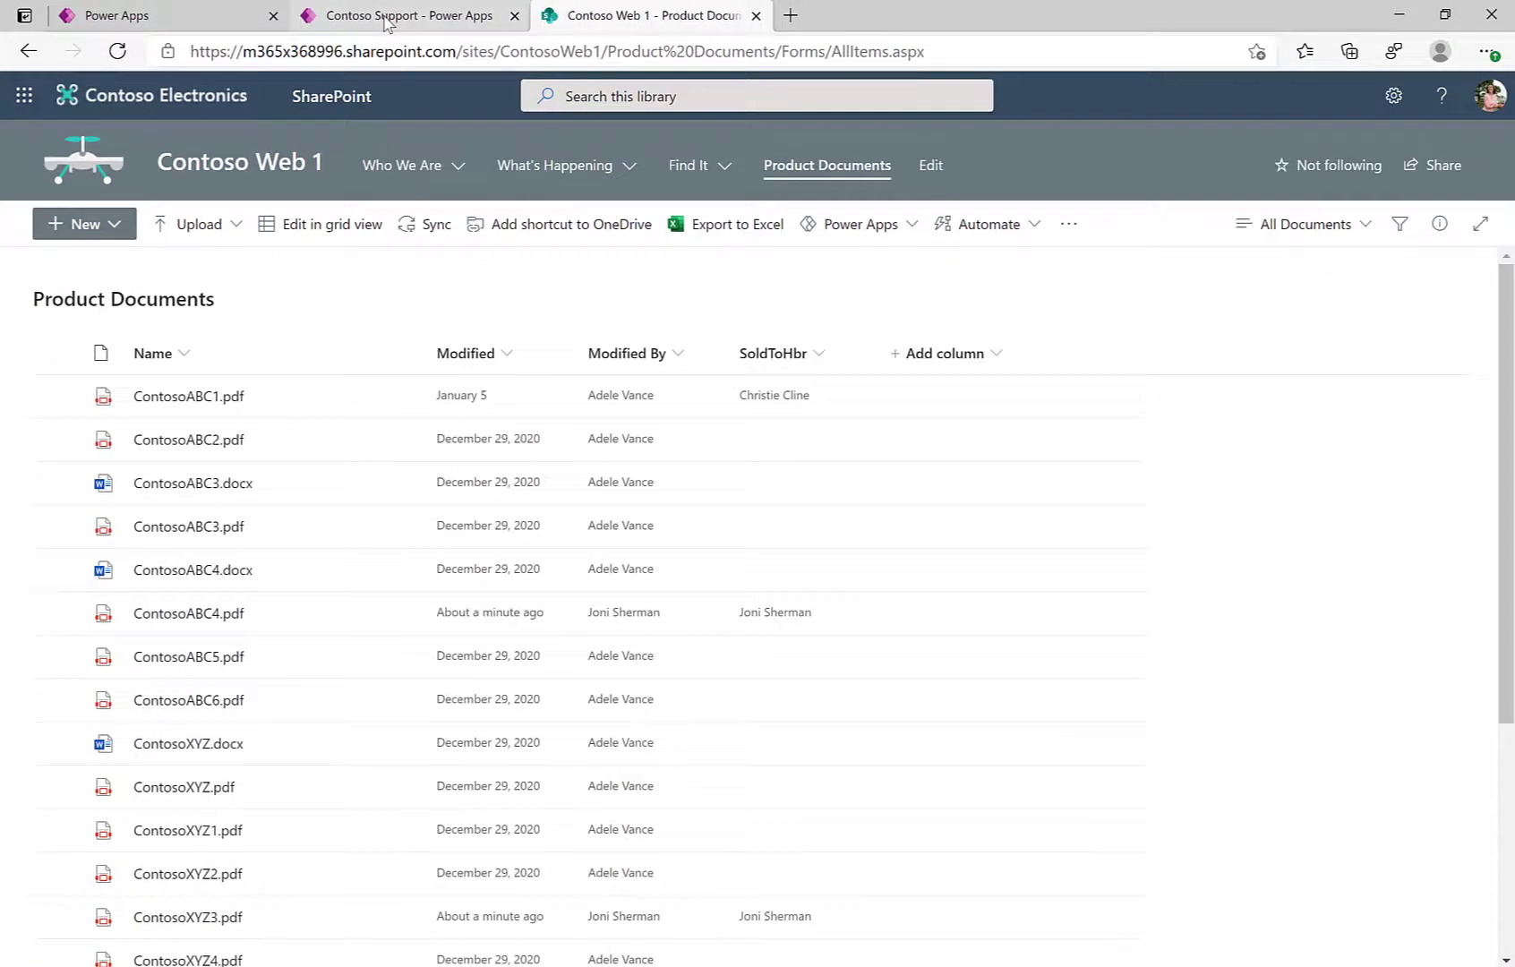
Add a vertical gallery to the Contoso Support screen, just under the question box.
{"action": "left_click", "coordinate": [387, 19]}
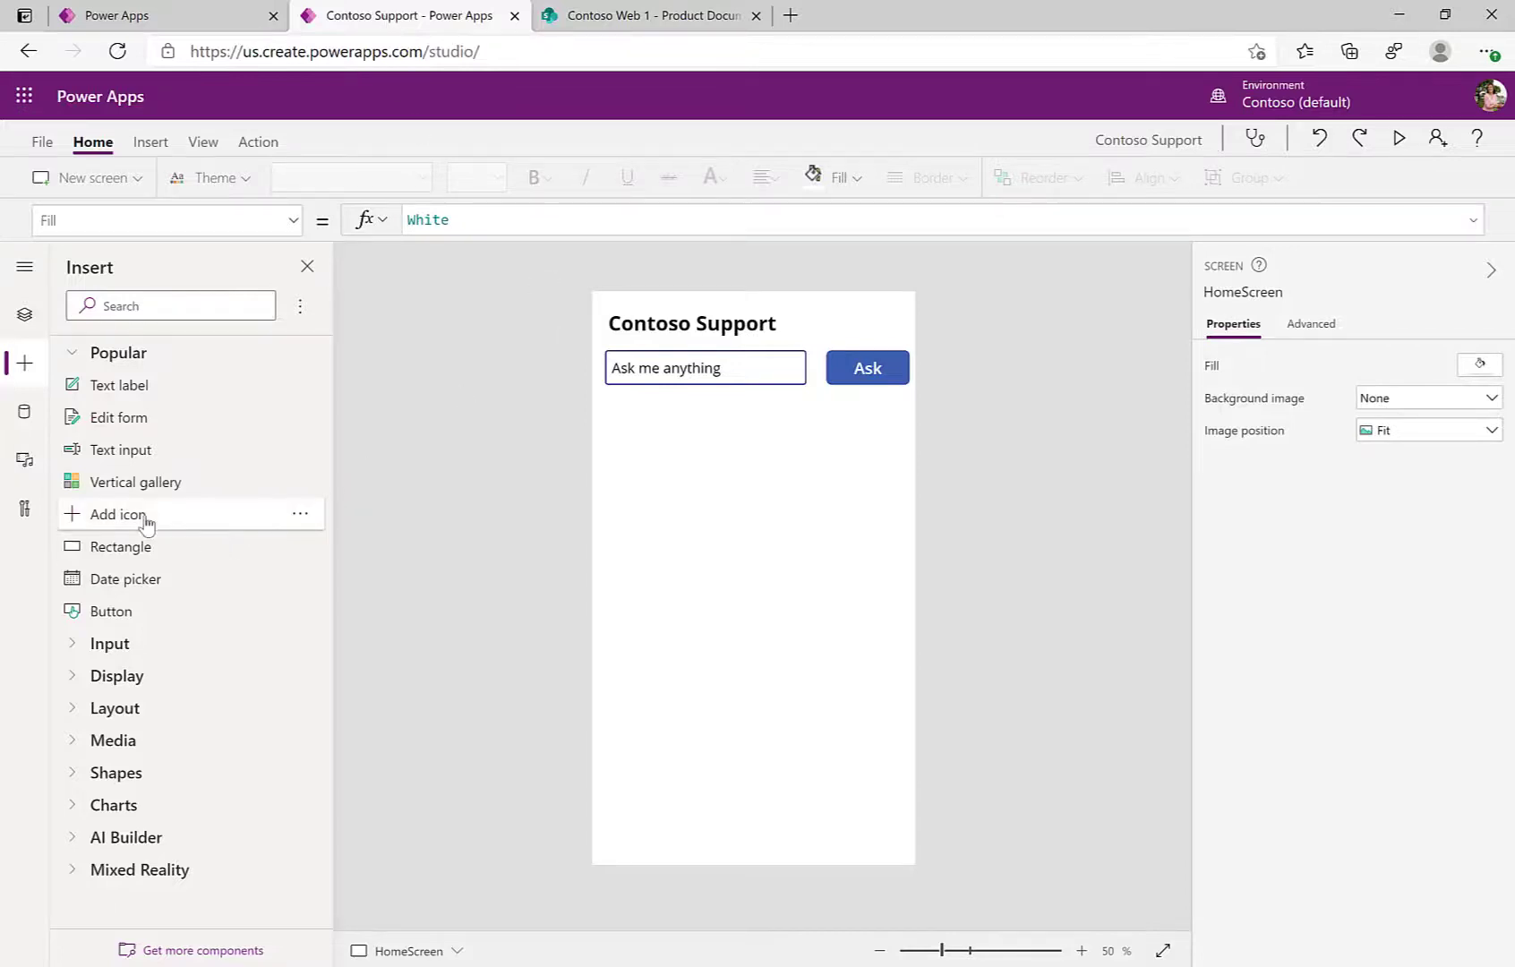
{"action": "left_click_drag", "start_coordinate": [128, 495], "coordinate": [636, 506]}
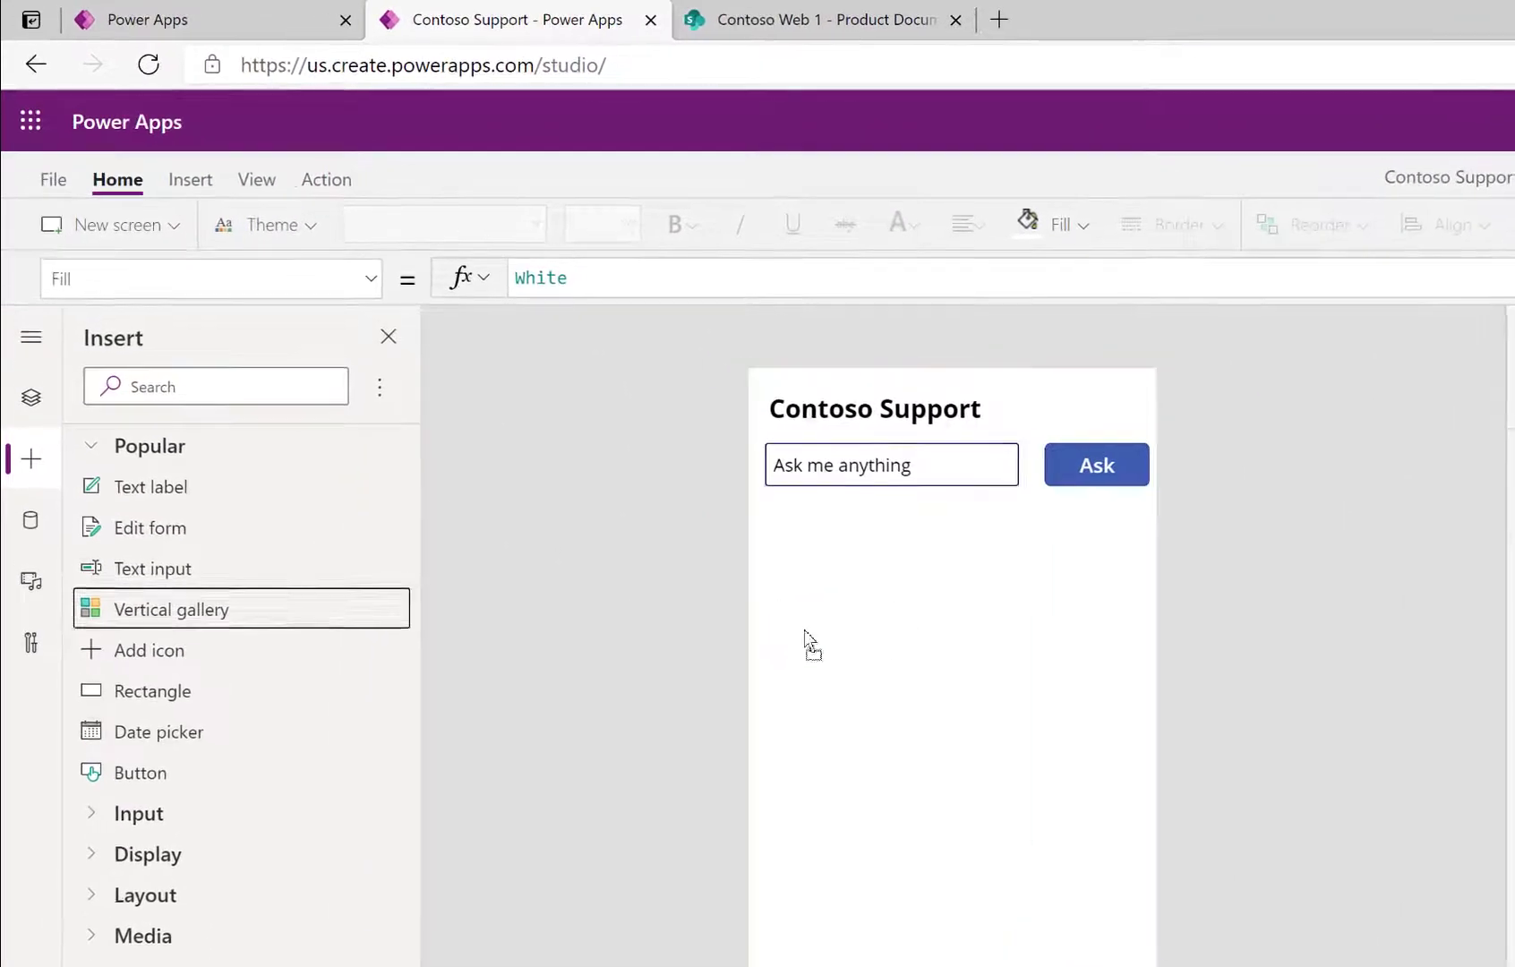
{"action": "left_click_drag", "start_coordinate": [803, 629], "coordinate": [804, 629]}
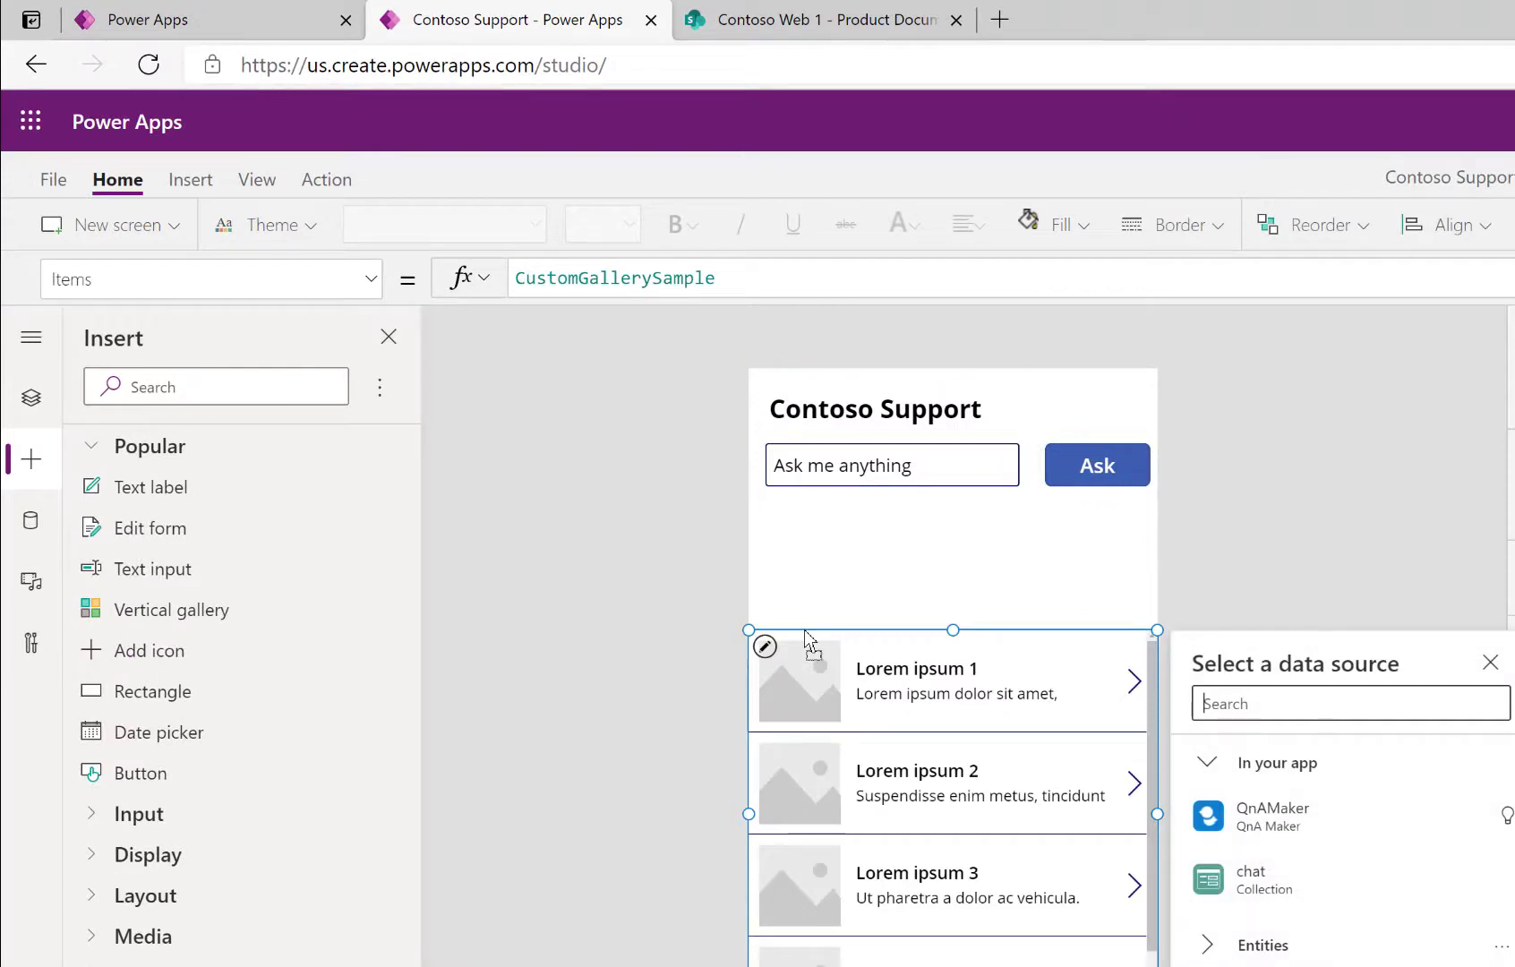
{"action": "left_click_drag", "start_coordinate": [858, 621], "coordinate": [858, 575]}
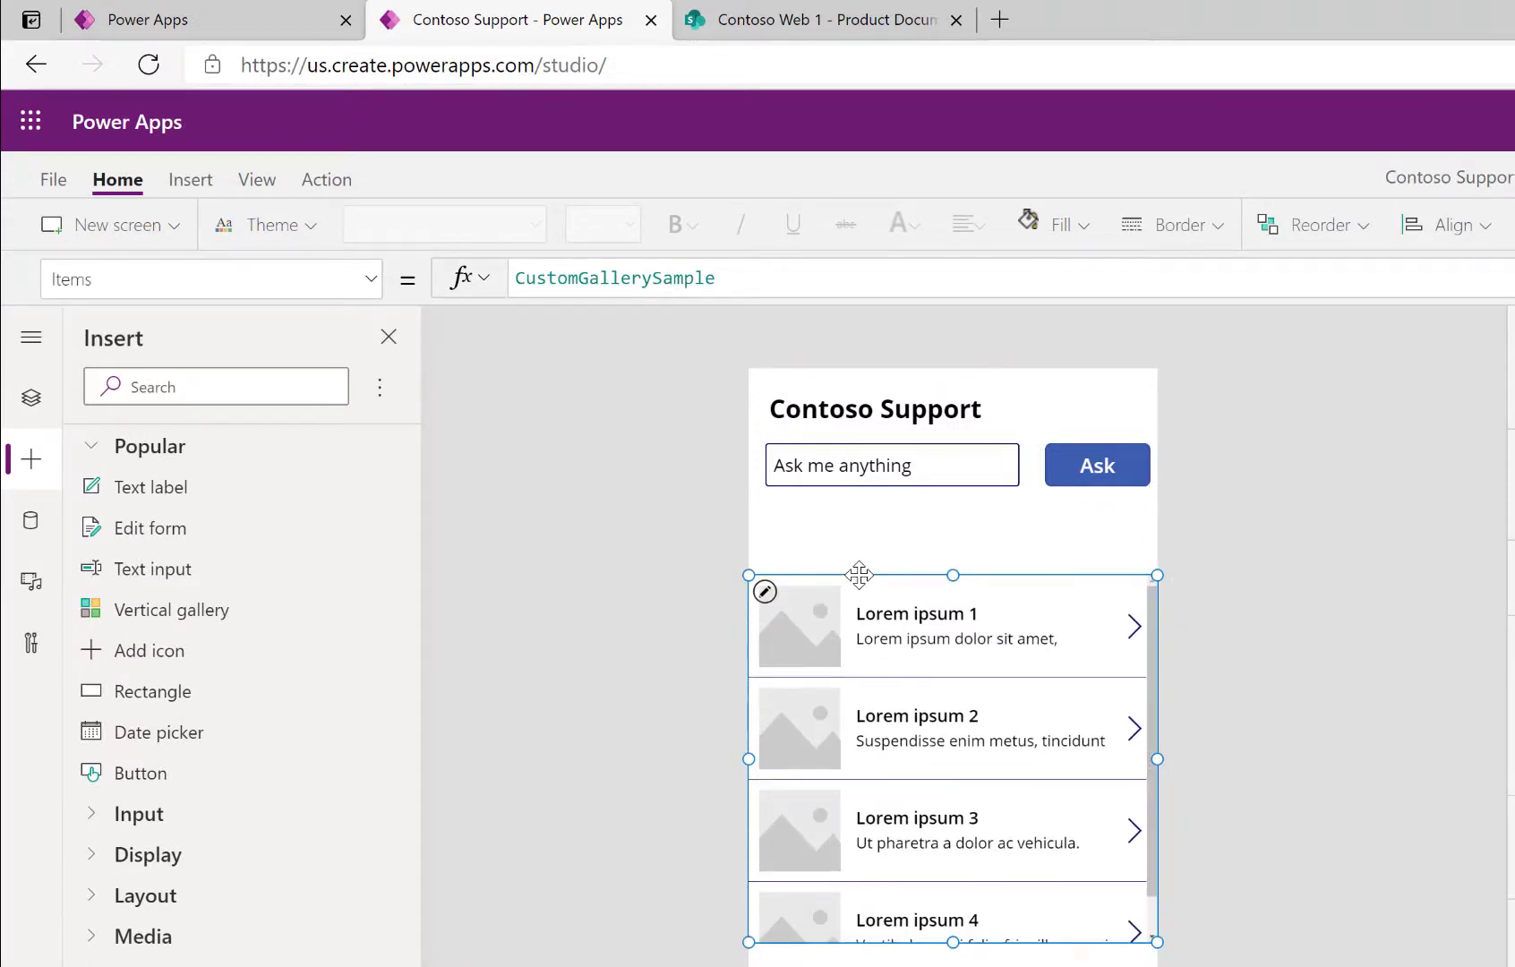
Place a text label above the gallery and edit it to read 'Available documents:'.
{"action": "left_click", "coordinate": [153, 503]}
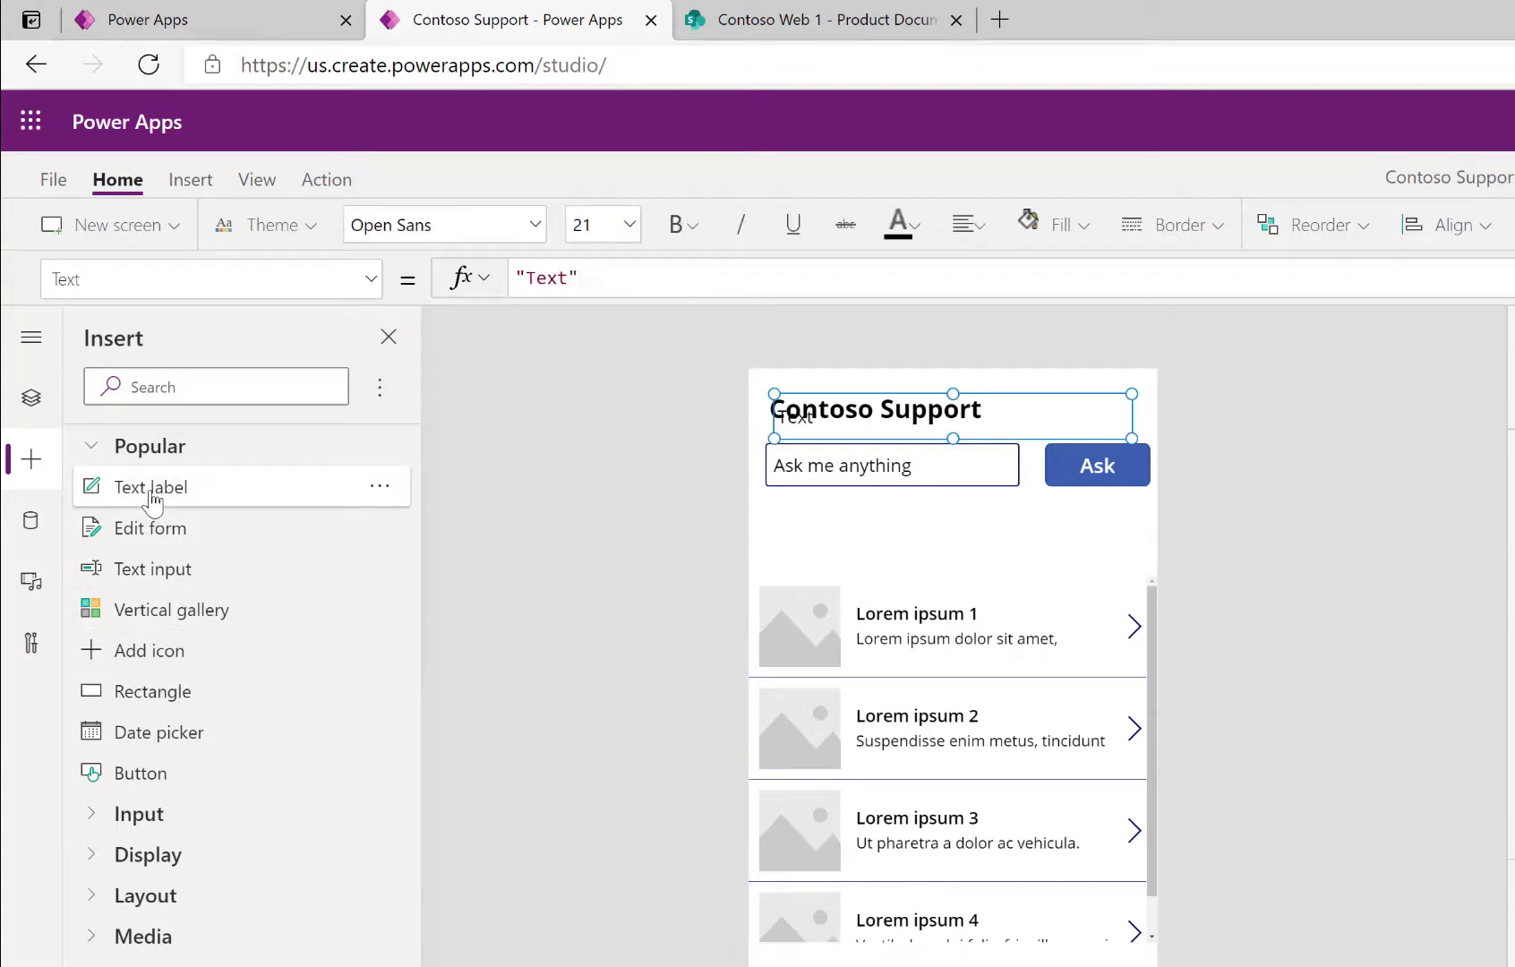
{"action": "mouse_move", "coordinate": [151, 501]}
{"action": "left_mouse_down"}
{"action": "mouse_move", "coordinate": [810, 562]}
{"action": "mouse_move", "coordinate": [764, 528]}
{"action": "left_mouse_up"}
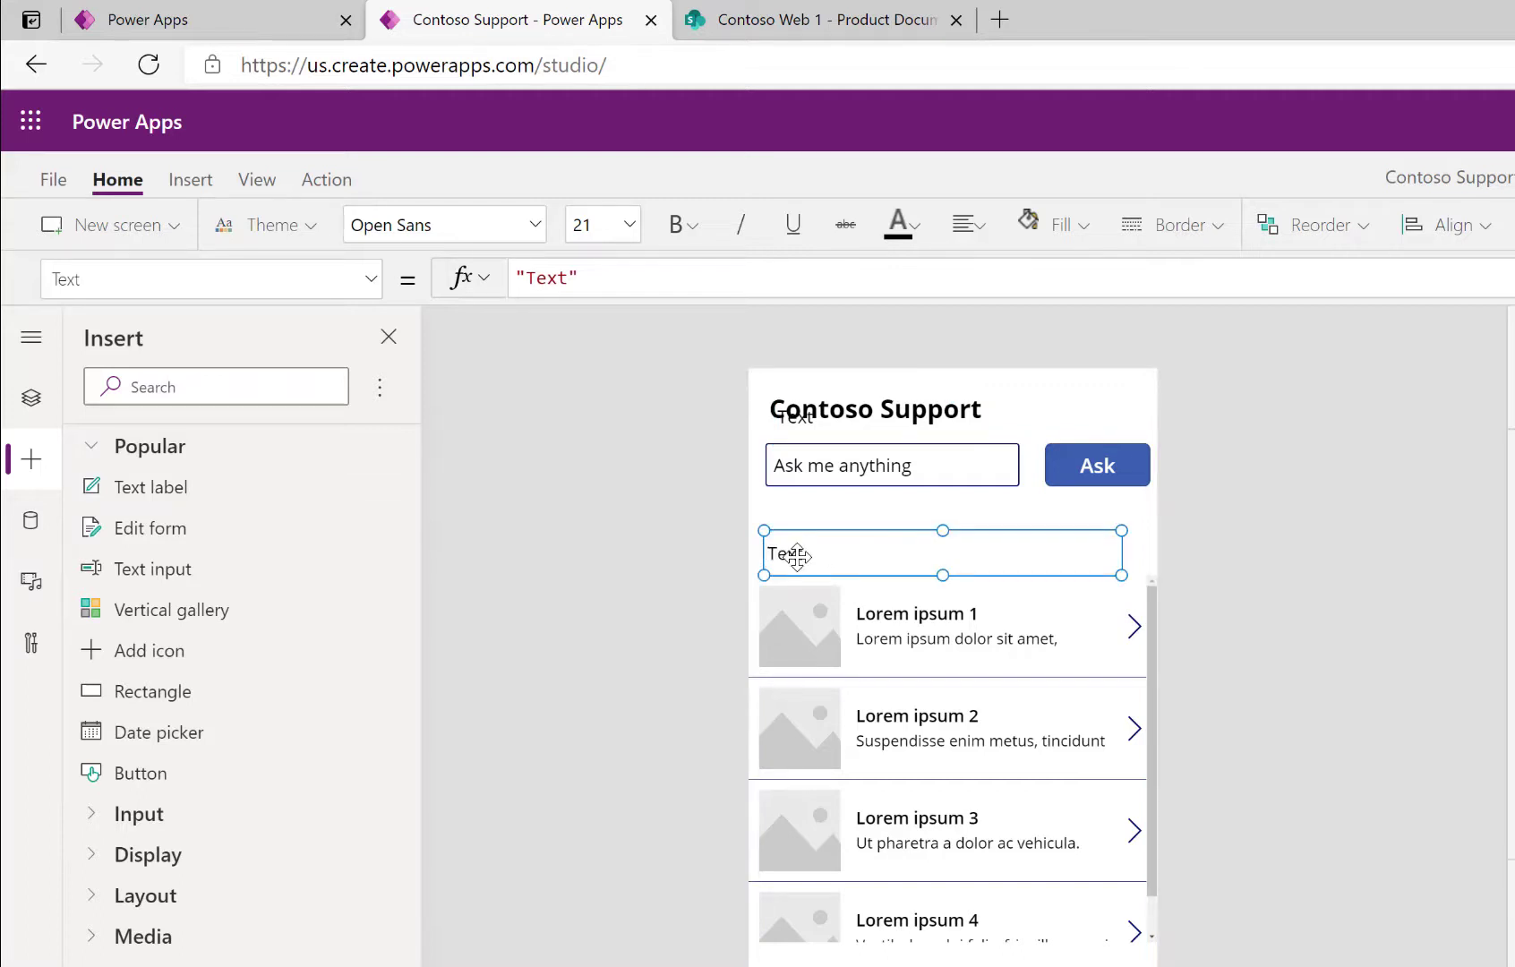
{"action": "double_click", "coordinate": [797, 557]}
{"action": "type", "text": "Available documents:"}
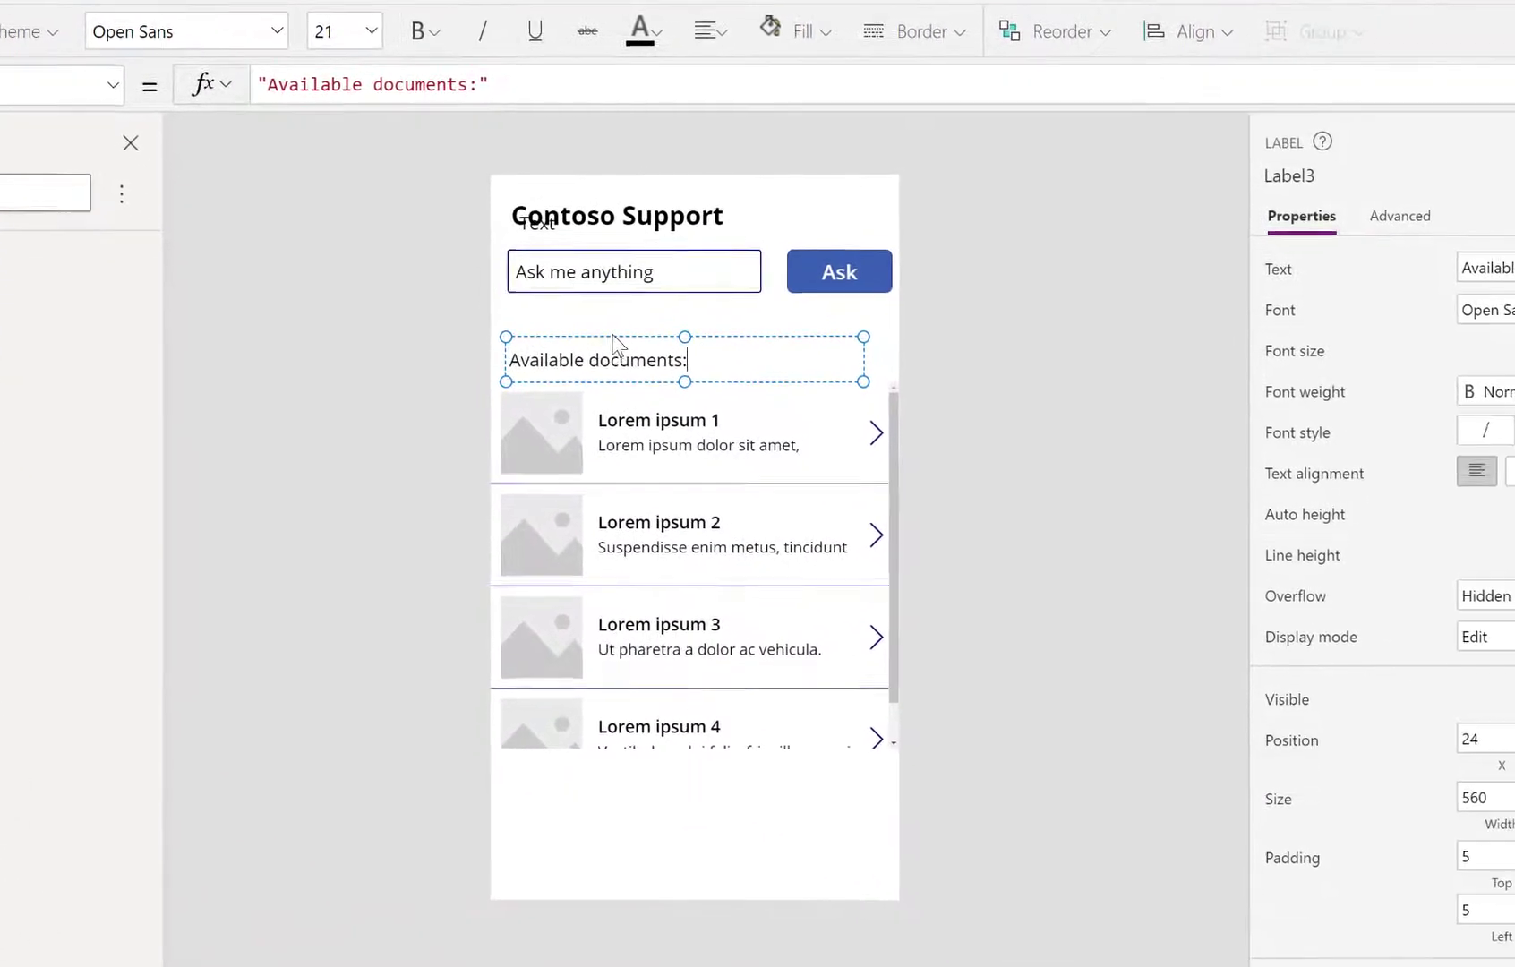
Pick SharePoint from Connectors as the gallery's data source.
{"action": "left_click", "coordinate": [632, 510]}
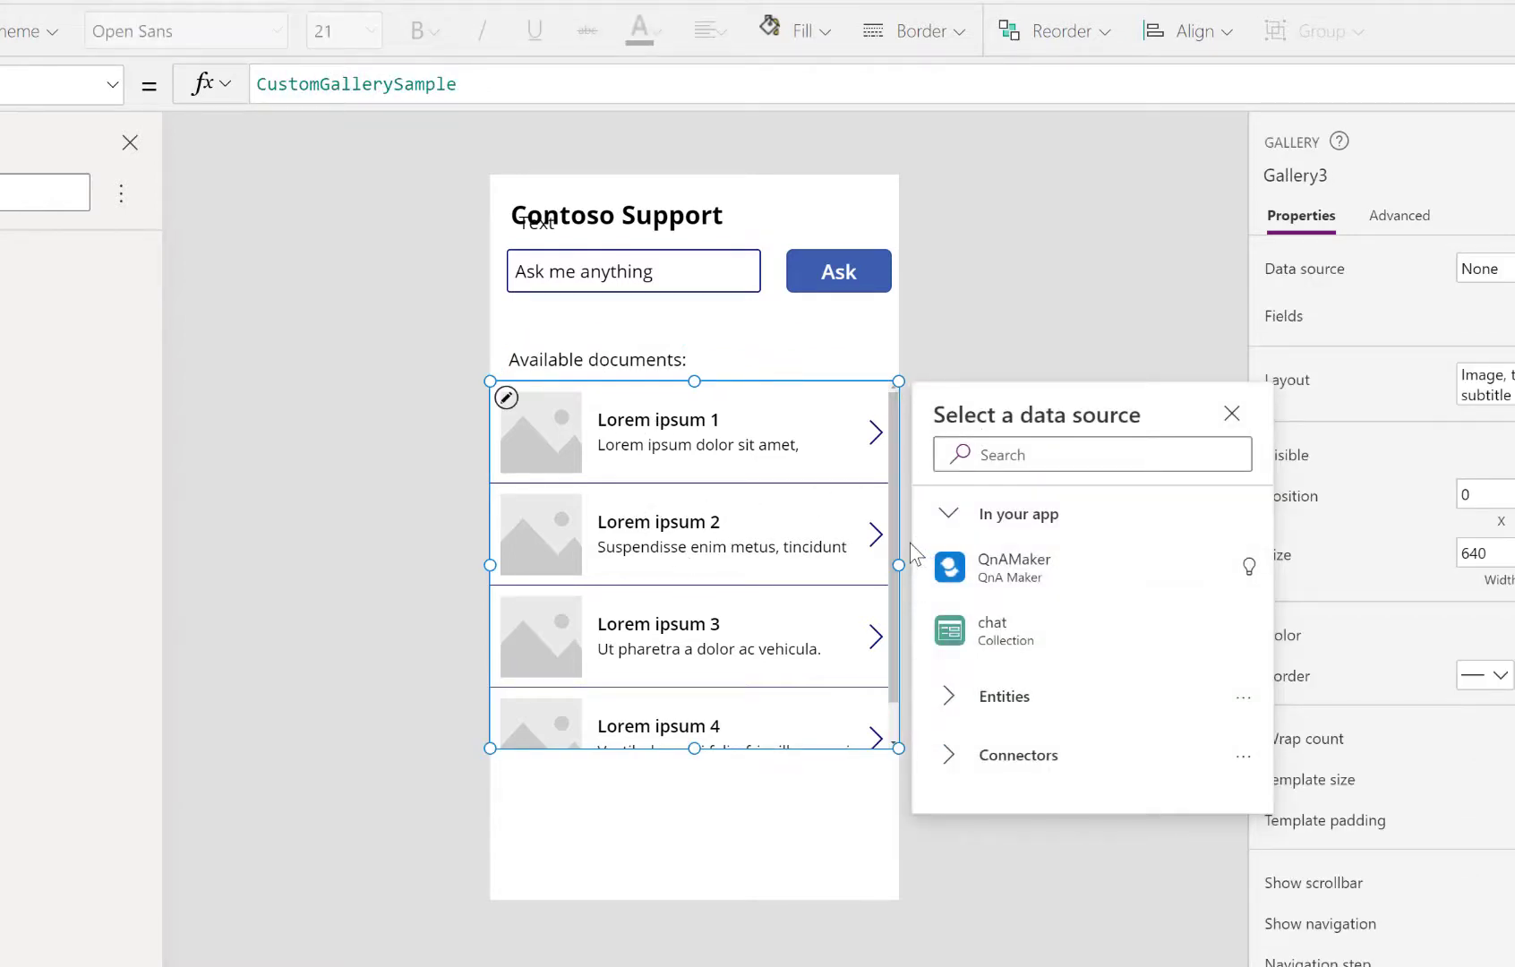
{"action": "left_click", "coordinate": [948, 755]}
{"action": "scroll", "coordinate": [1054, 812], "scroll_direction": "down", "scroll_amount": 3}
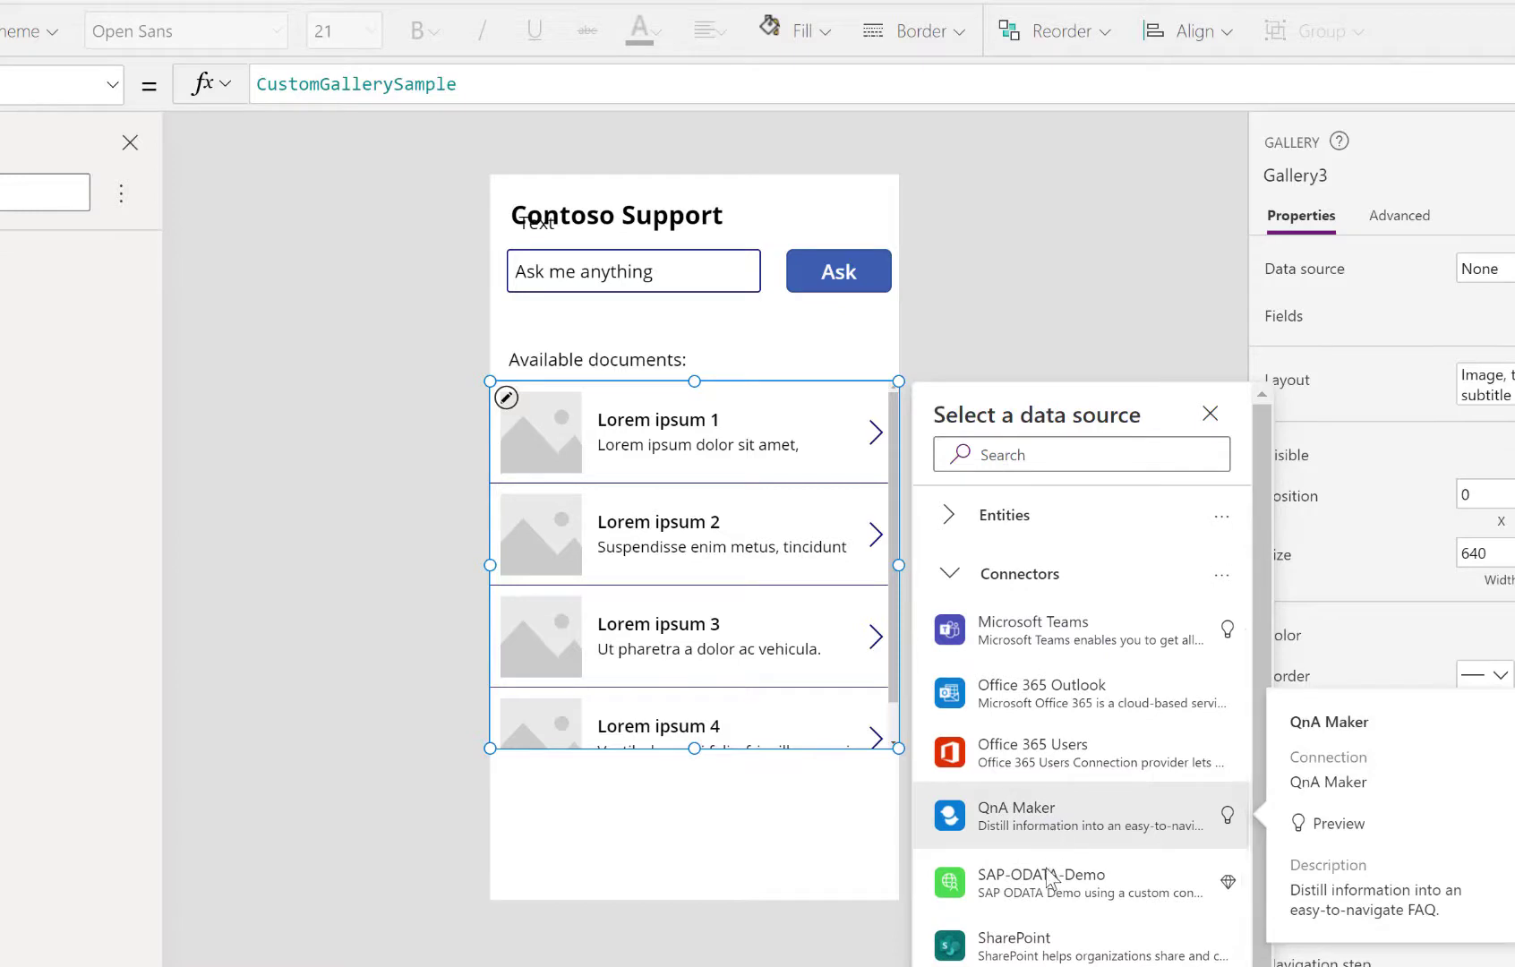
{"action": "mouse_move", "coordinate": [1066, 945]}
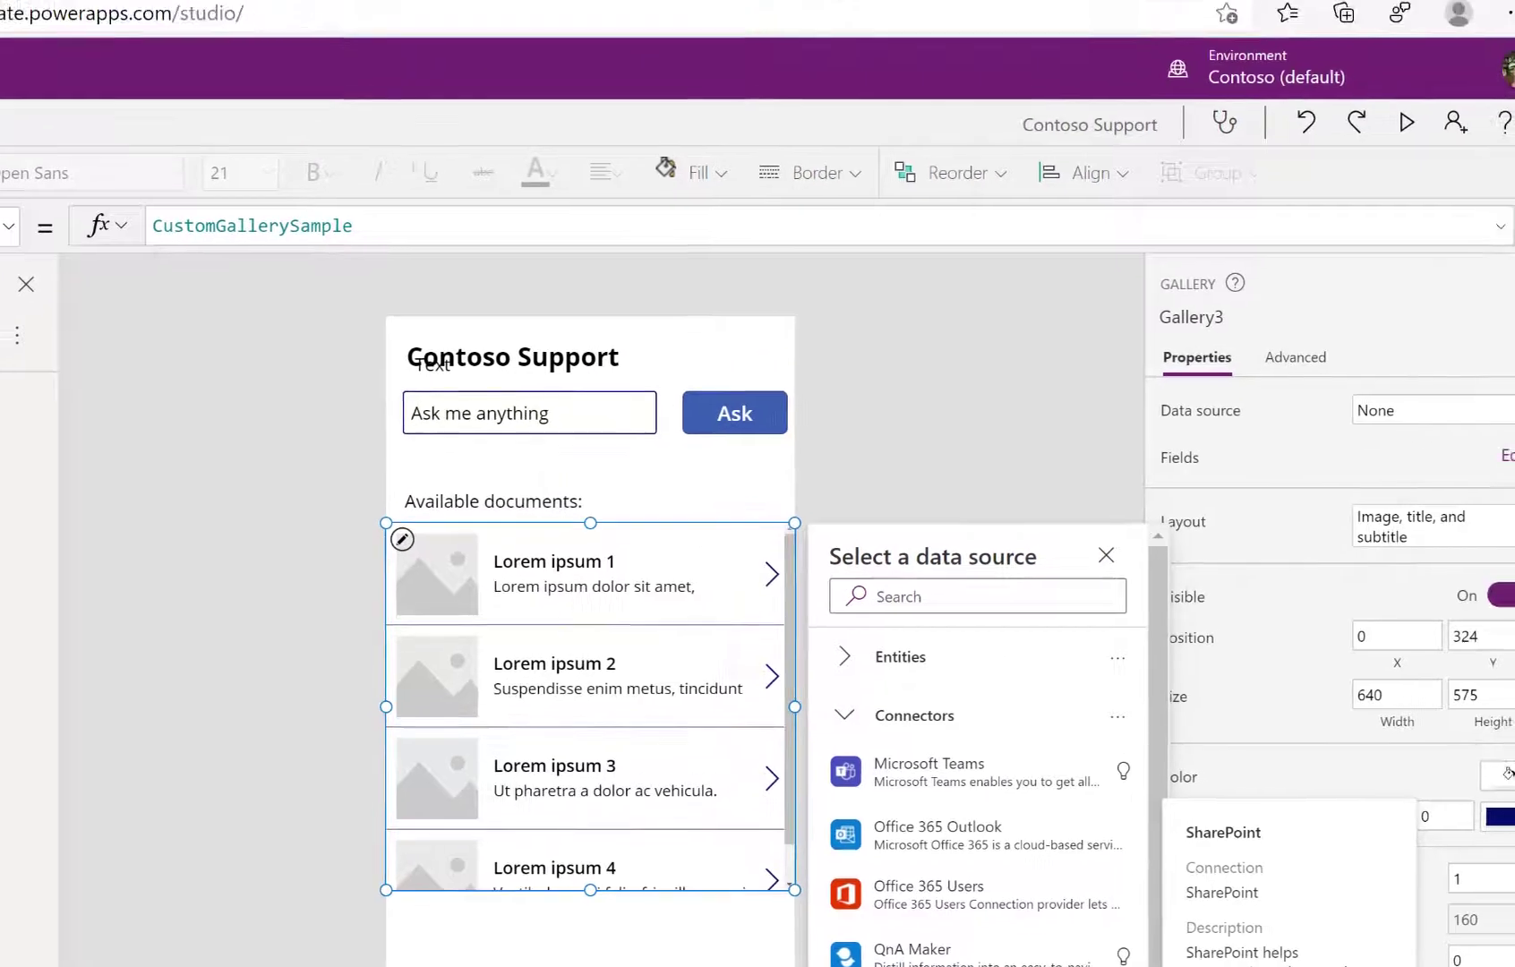
{"action": "left_click", "coordinate": [1036, 956]}
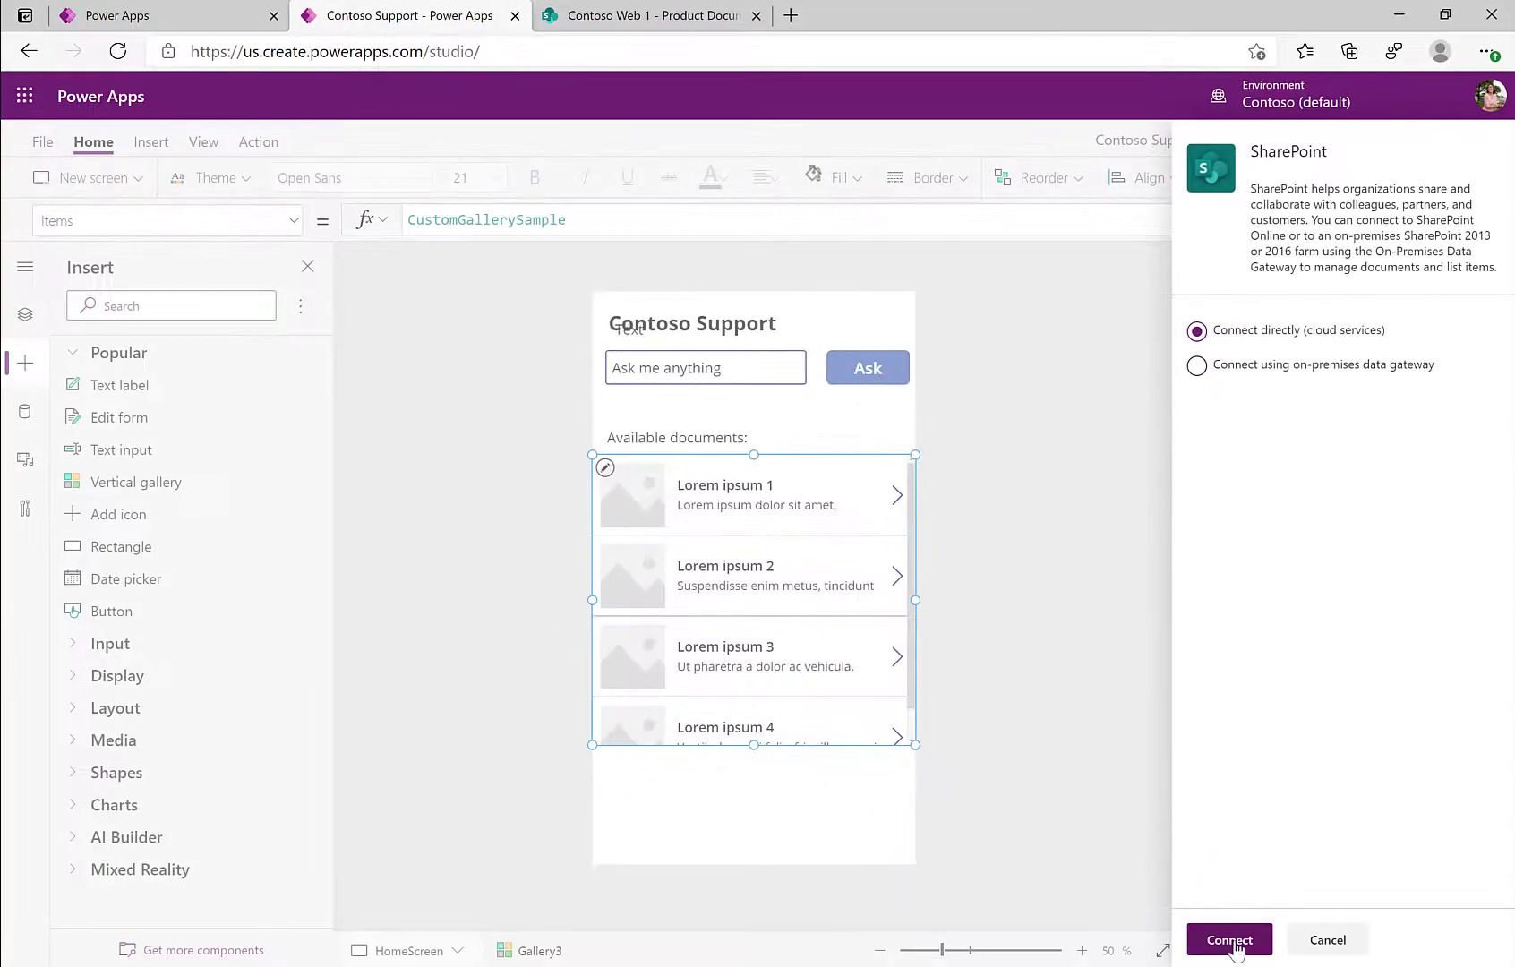
Connect directly to the Contoso Web 1 site and bind the gallery to Product Documents.
{"action": "left_click", "coordinate": [1231, 942]}
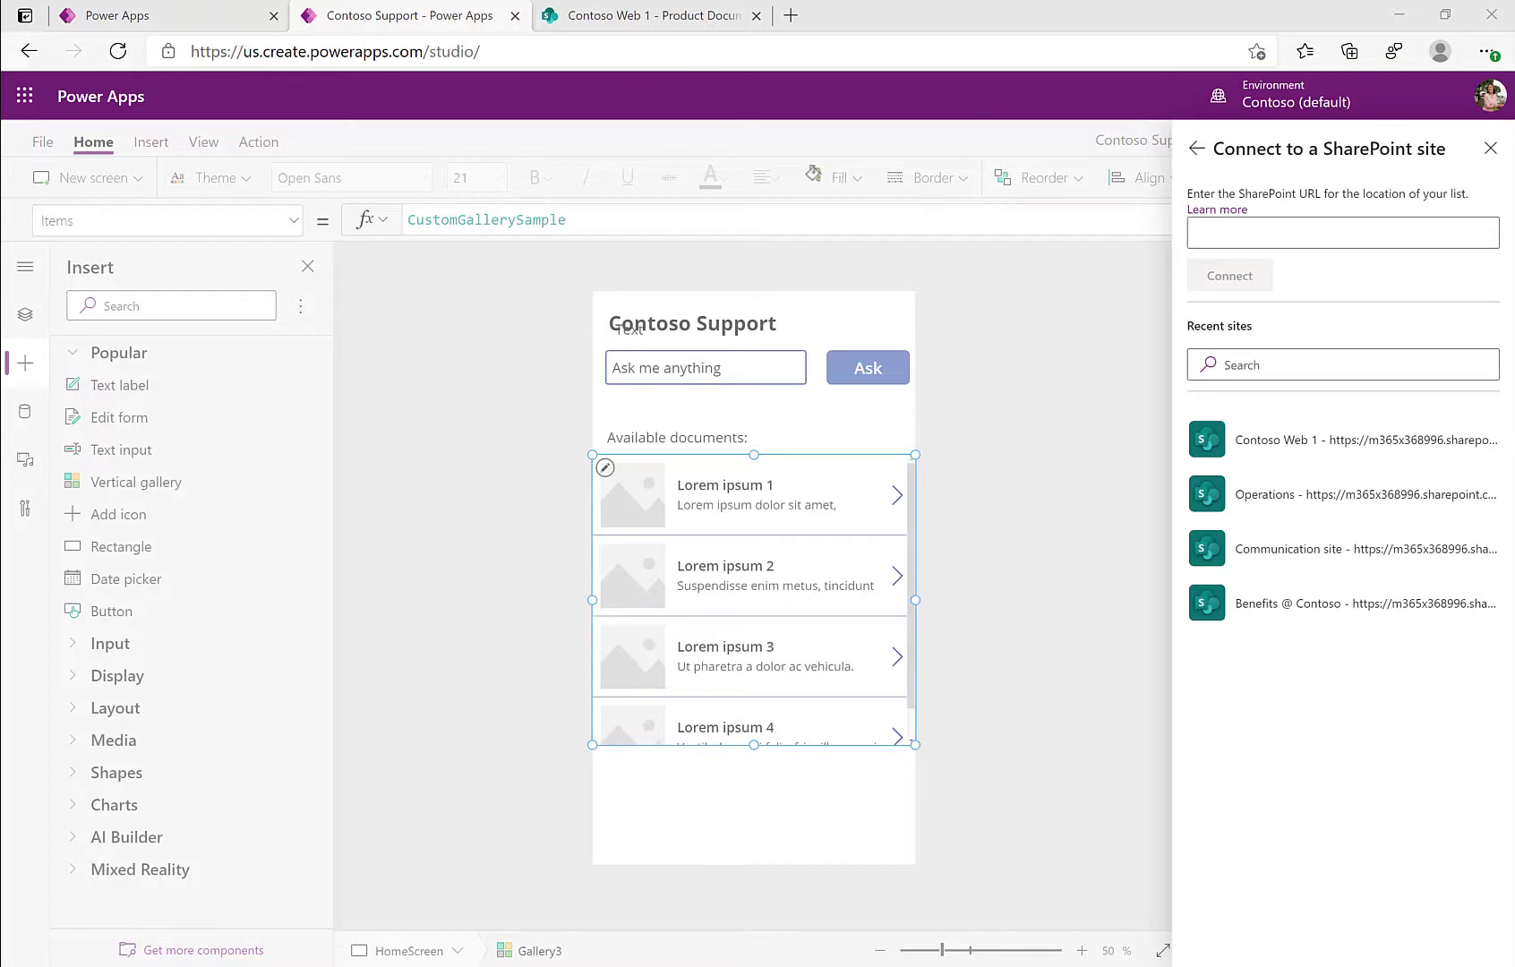
{"action": "left_click", "coordinate": [1290, 443]}
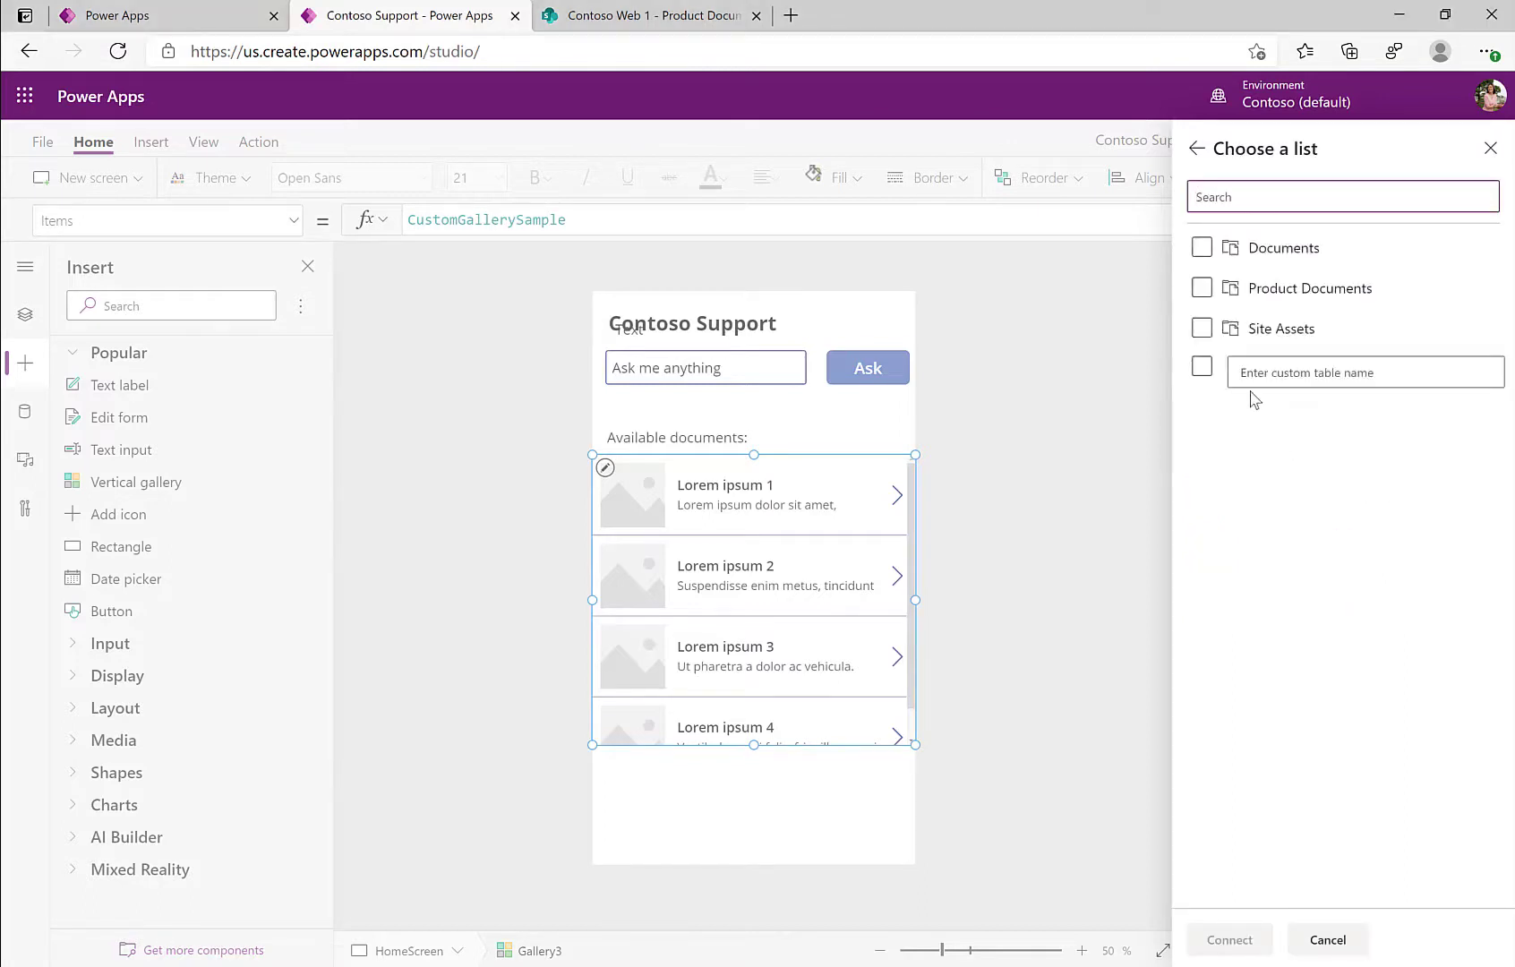
{"action": "left_click", "coordinate": [1203, 289]}
{"action": "left_click", "coordinate": [698, 17]}
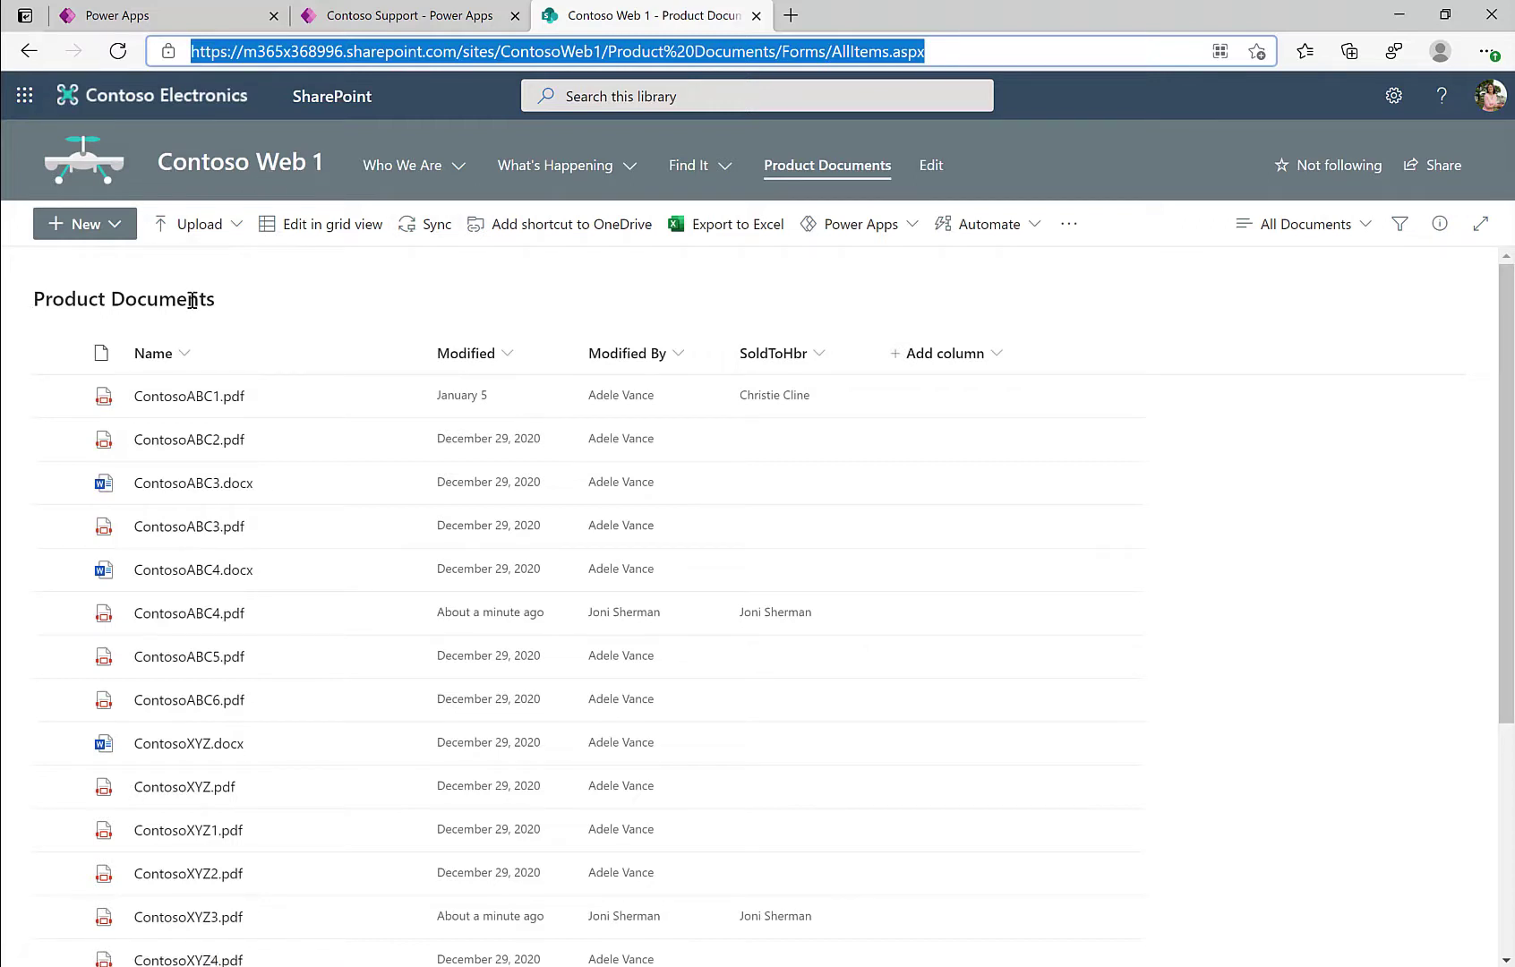
{"action": "left_click", "coordinate": [354, 15]}
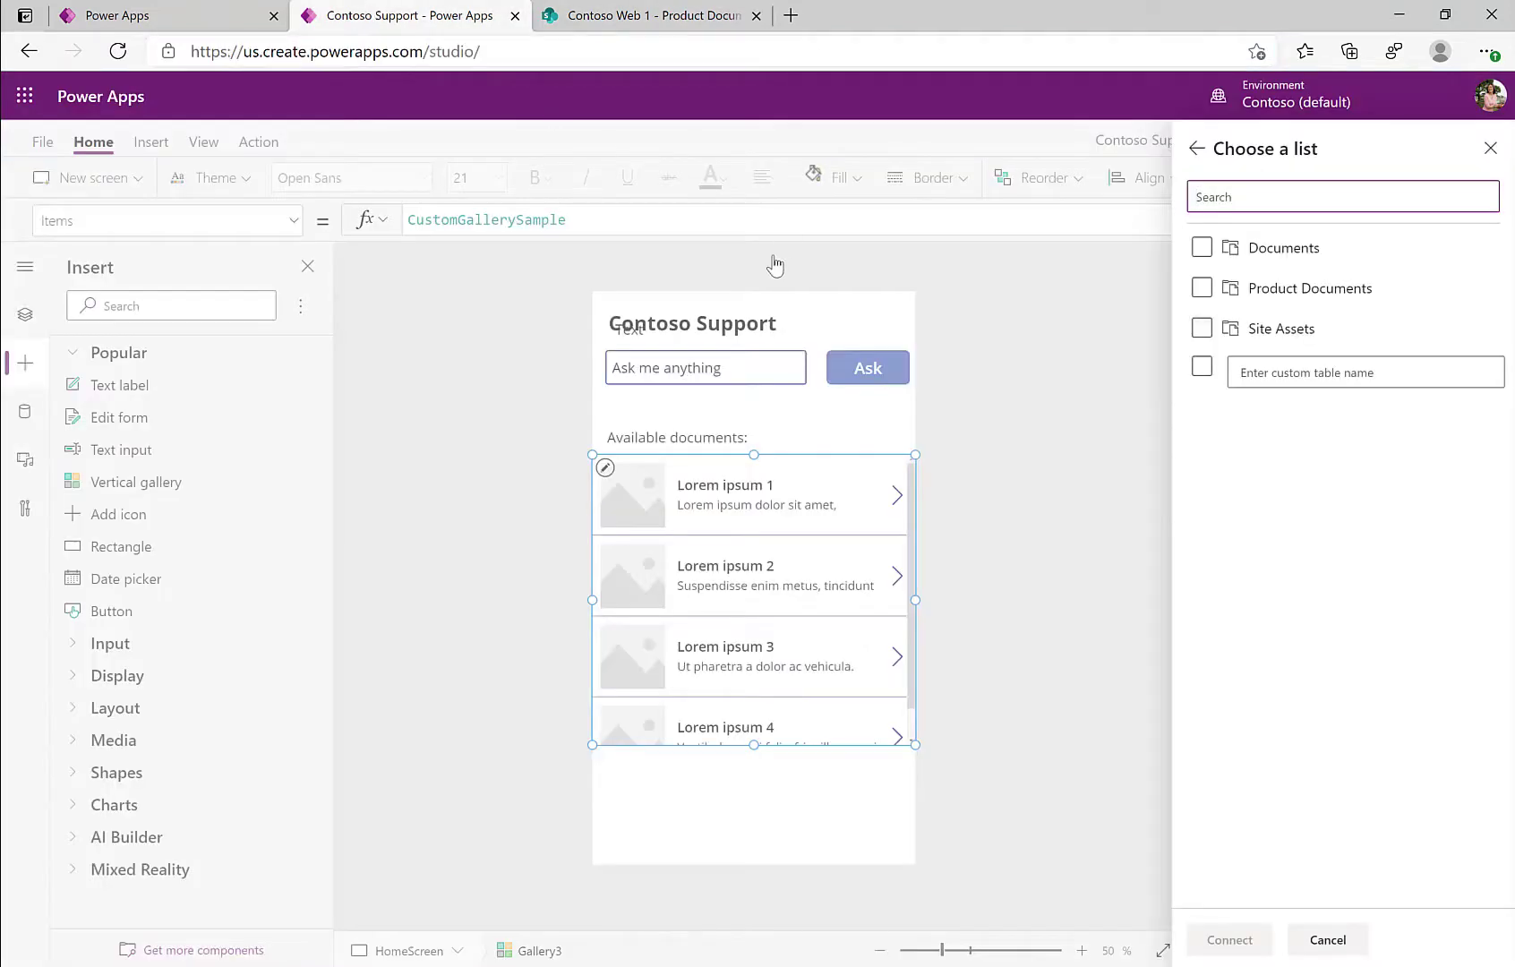
{"action": "left_click", "coordinate": [1202, 287]}
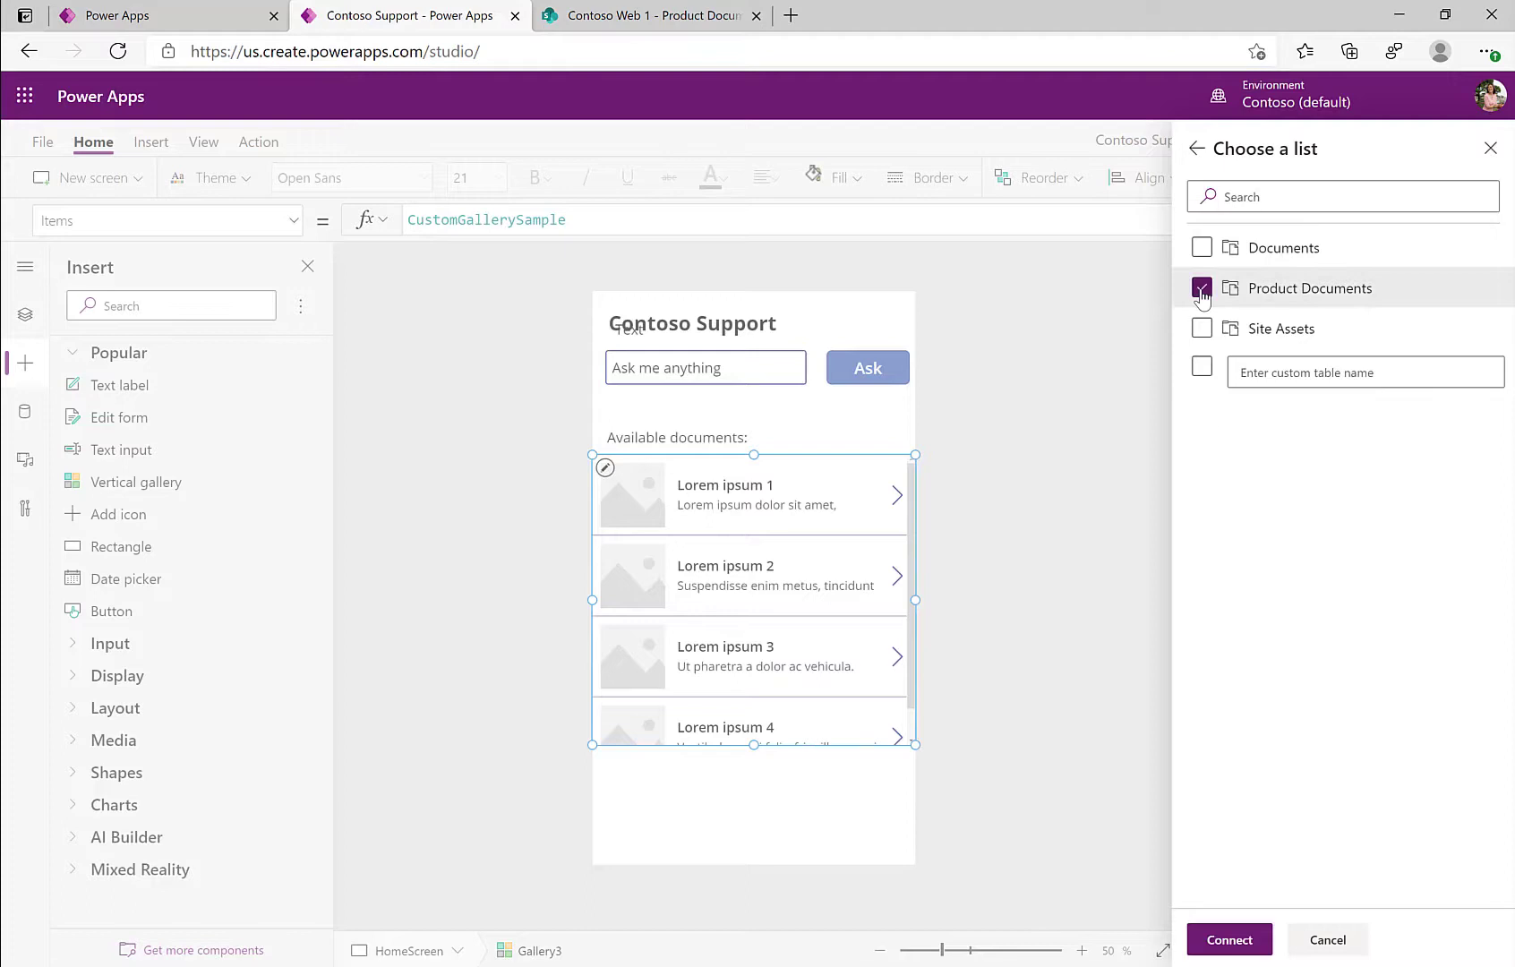
{"action": "left_click", "coordinate": [1232, 939]}
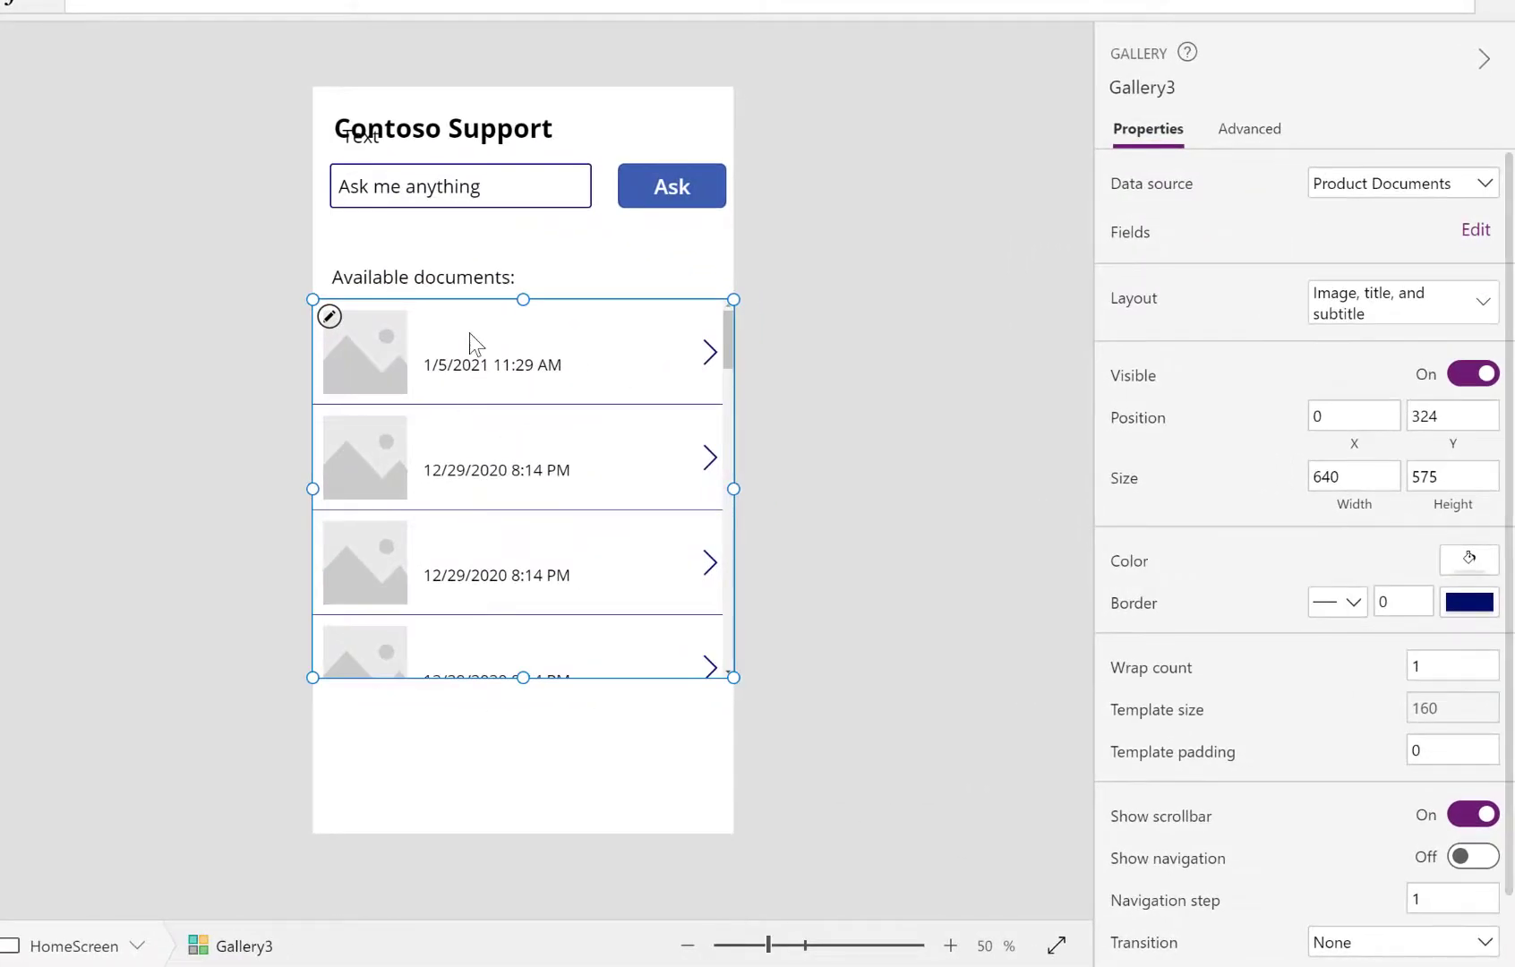
Change the Title3 label's Text from ThisItem.Title to ThisItem.Name.
{"action": "left_click", "coordinate": [453, 329]}
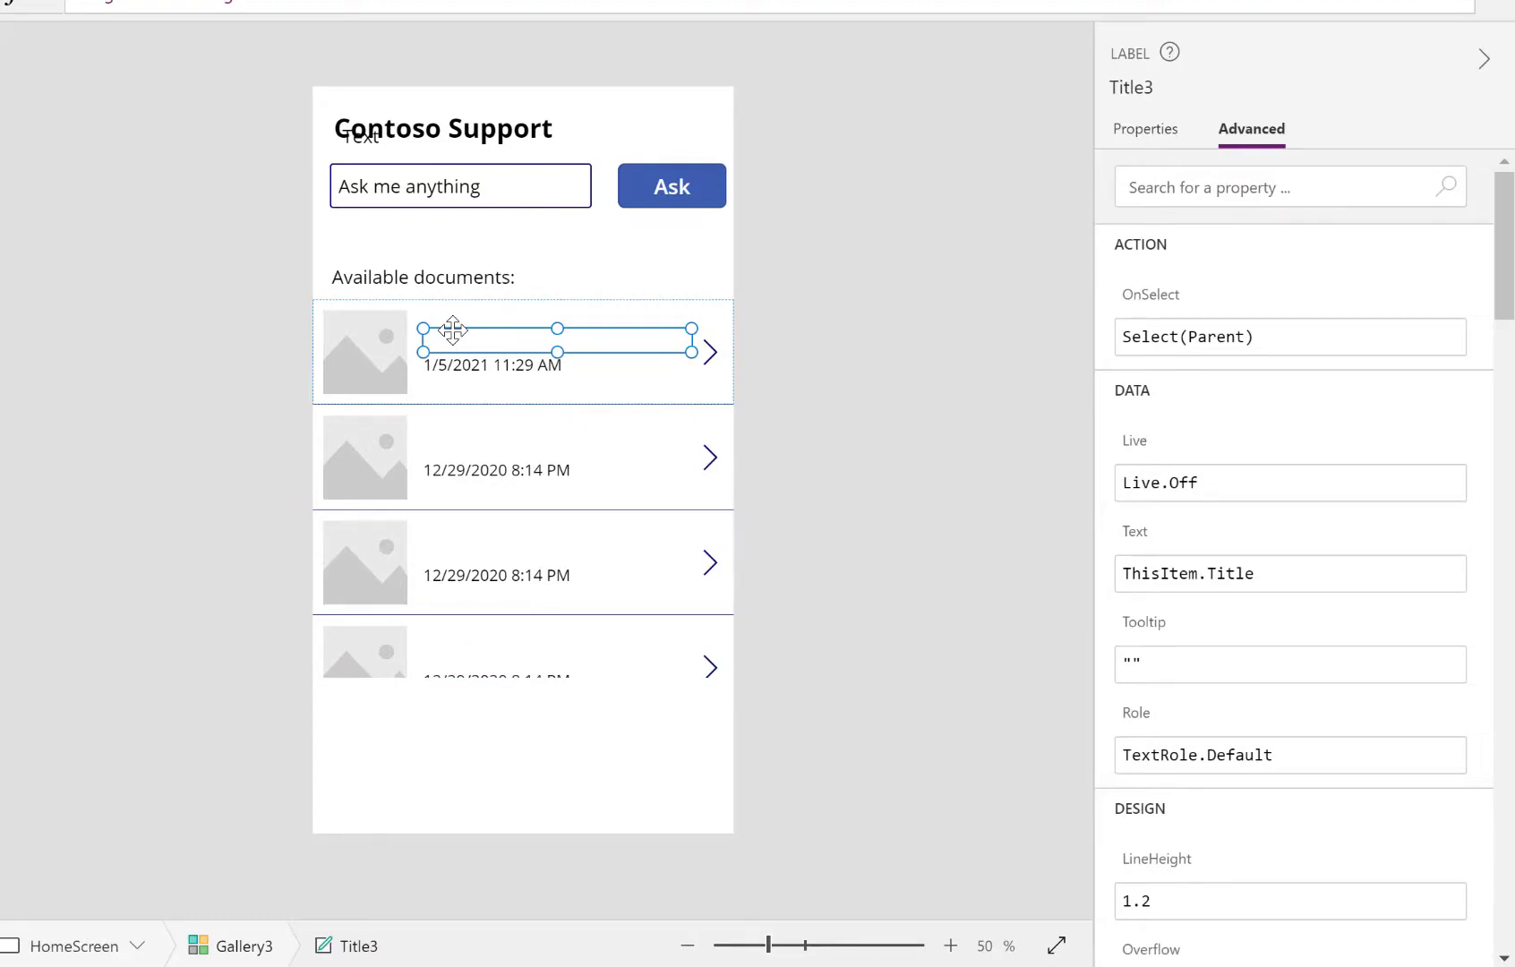
{"action": "left_click", "coordinate": [1266, 573]}
{"action": "key", "text": "BackSpace"}
{"action": "key", "text": "BackSpace"}
{"action": "key", "text": "BackSpace"}
{"action": "key", "text": "BackSpace"}
{"action": "type", "text": "a"}
{"action": "left_click", "coordinate": [1201, 620]}
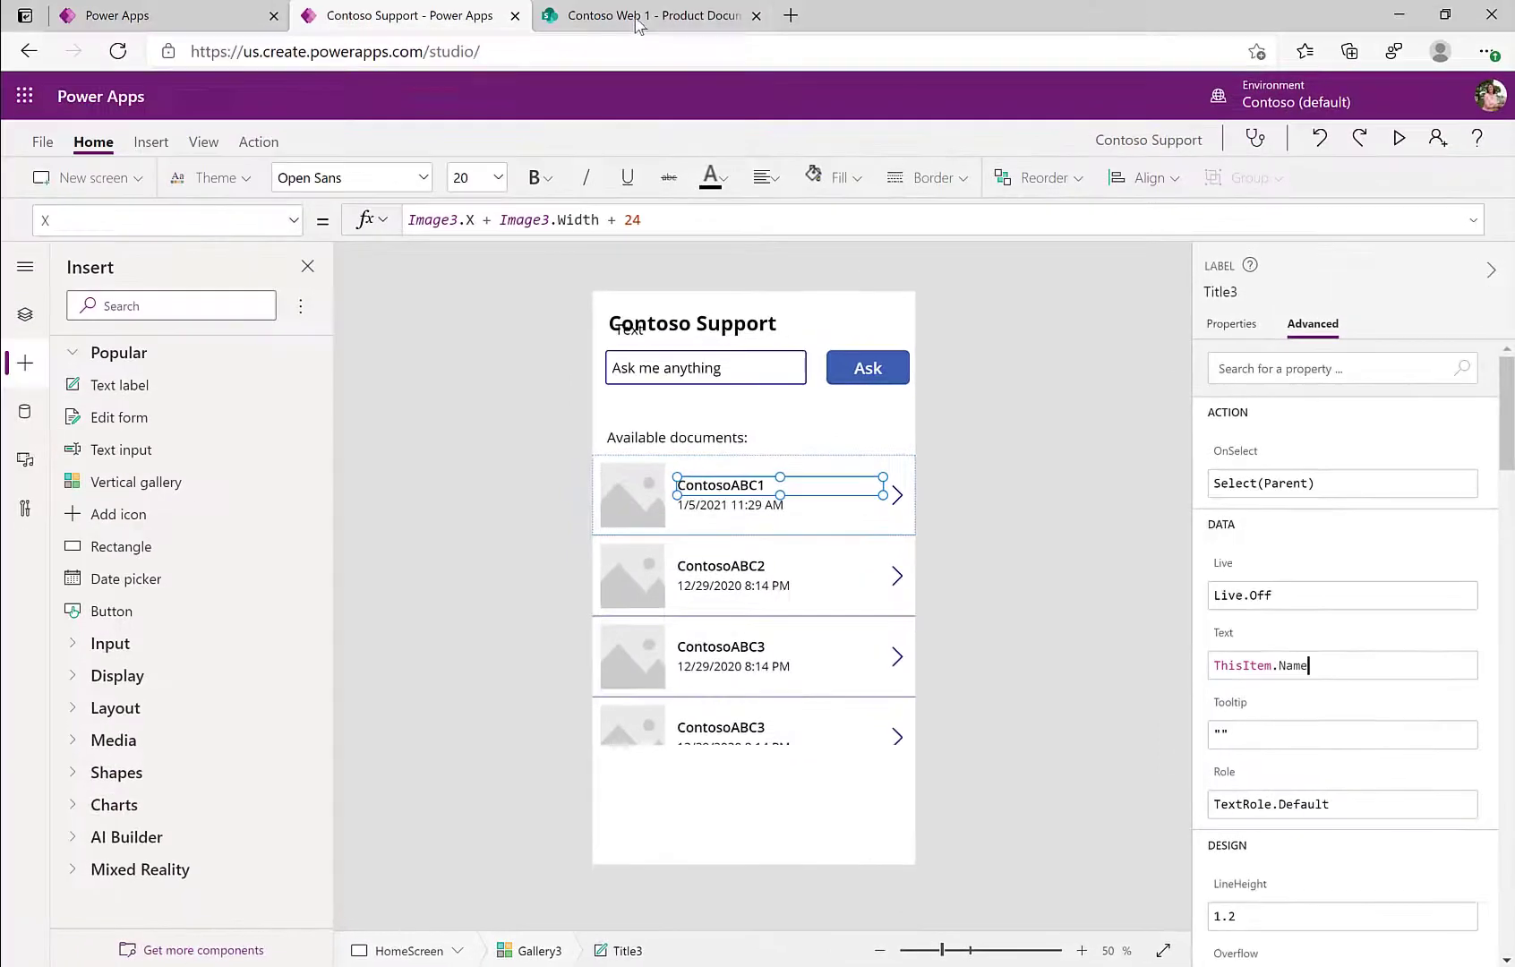
Check the SharePoint Product Documents library, then select the first item's date label, image, and the screen.
{"action": "left_click", "coordinate": [636, 17]}
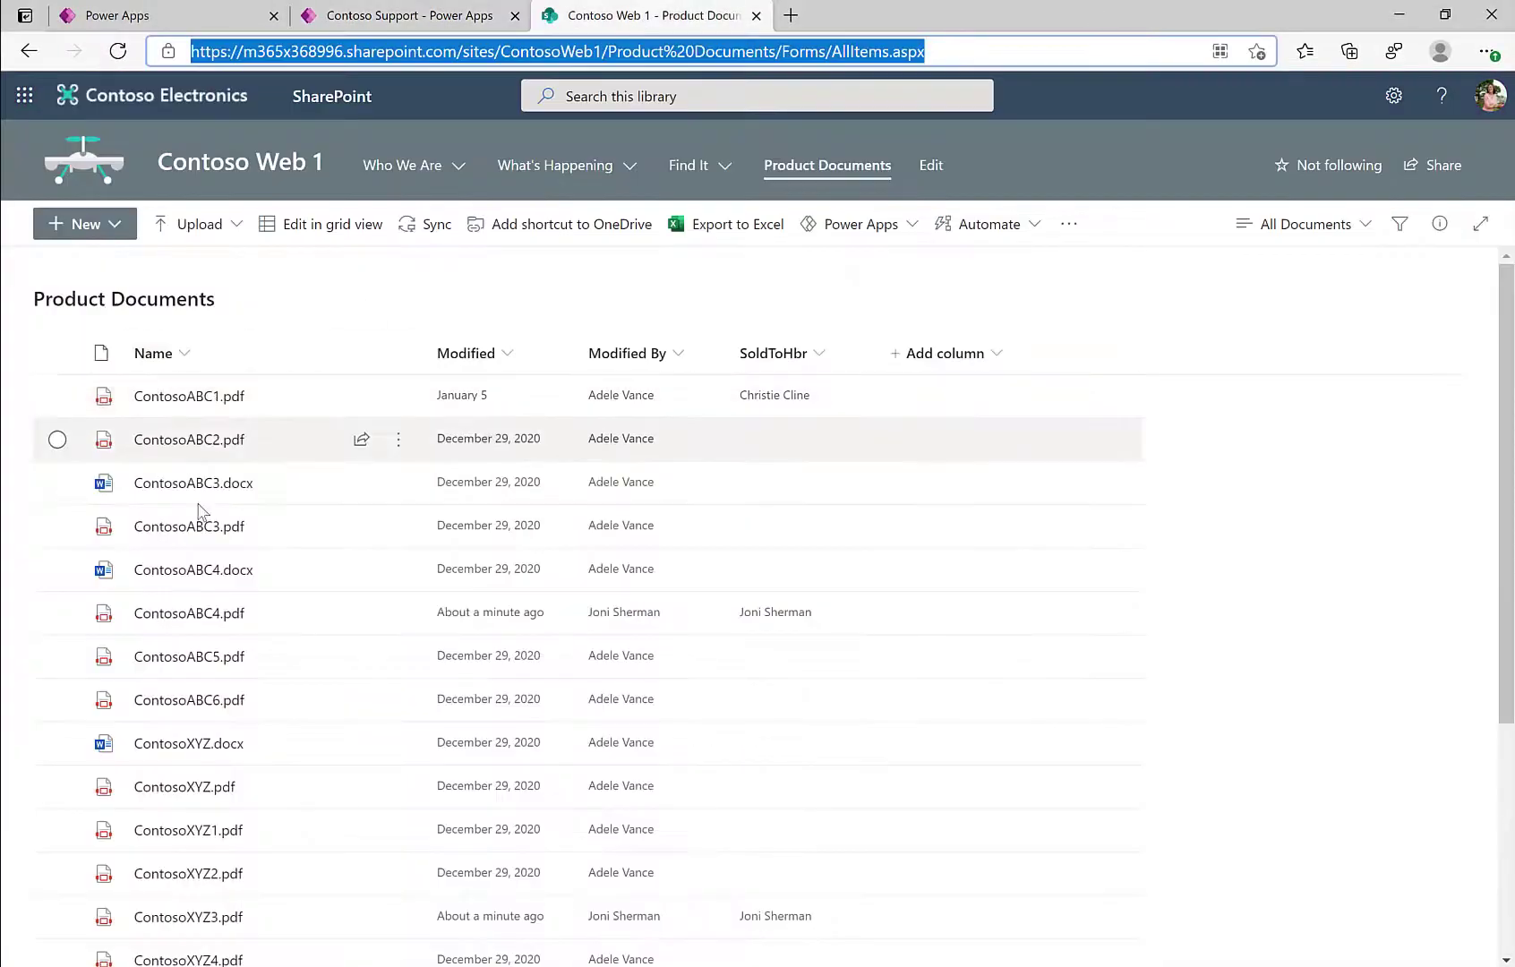
{"action": "left_click", "coordinate": [402, 15]}
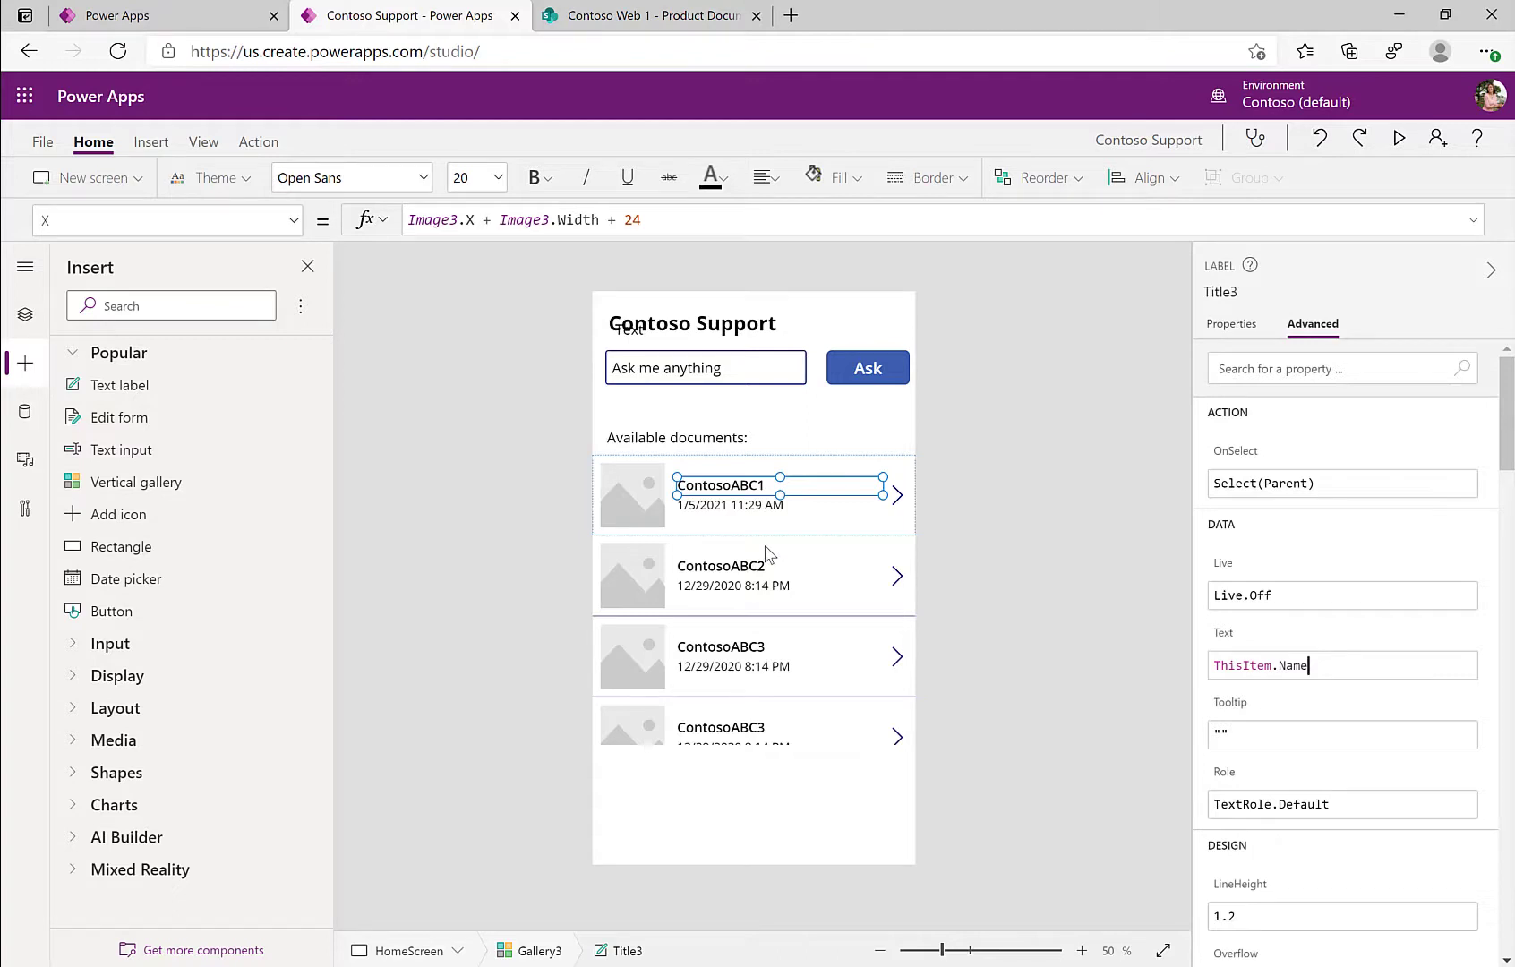
{"action": "left_click", "coordinate": [735, 506]}
{"action": "left_click", "coordinate": [637, 505]}
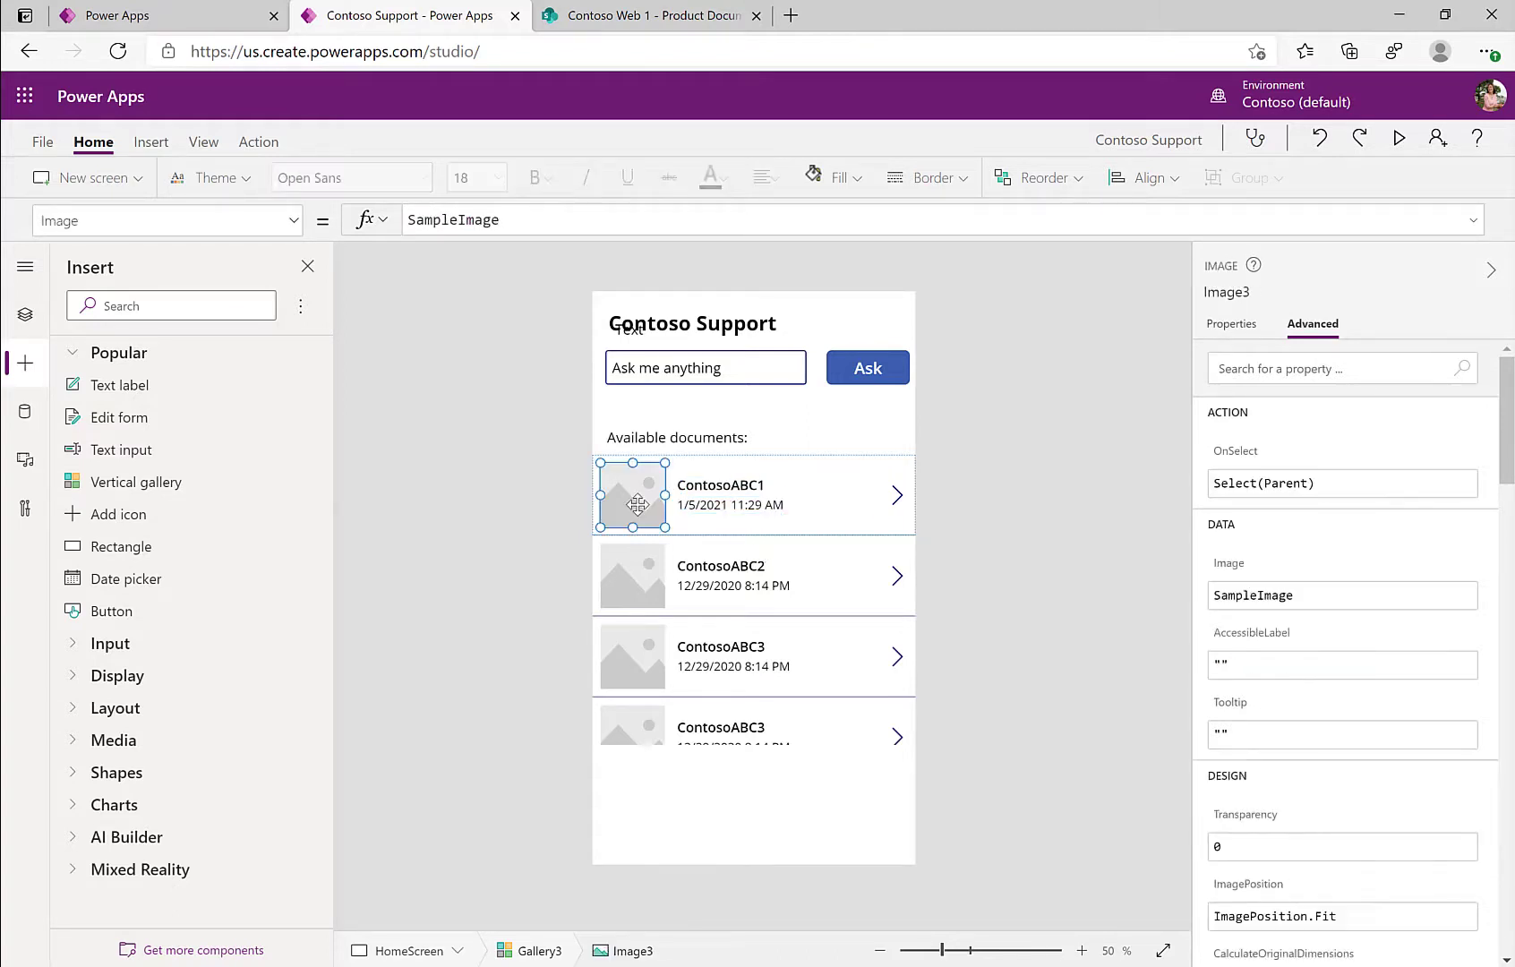
{"action": "left_click", "coordinate": [1110, 351]}
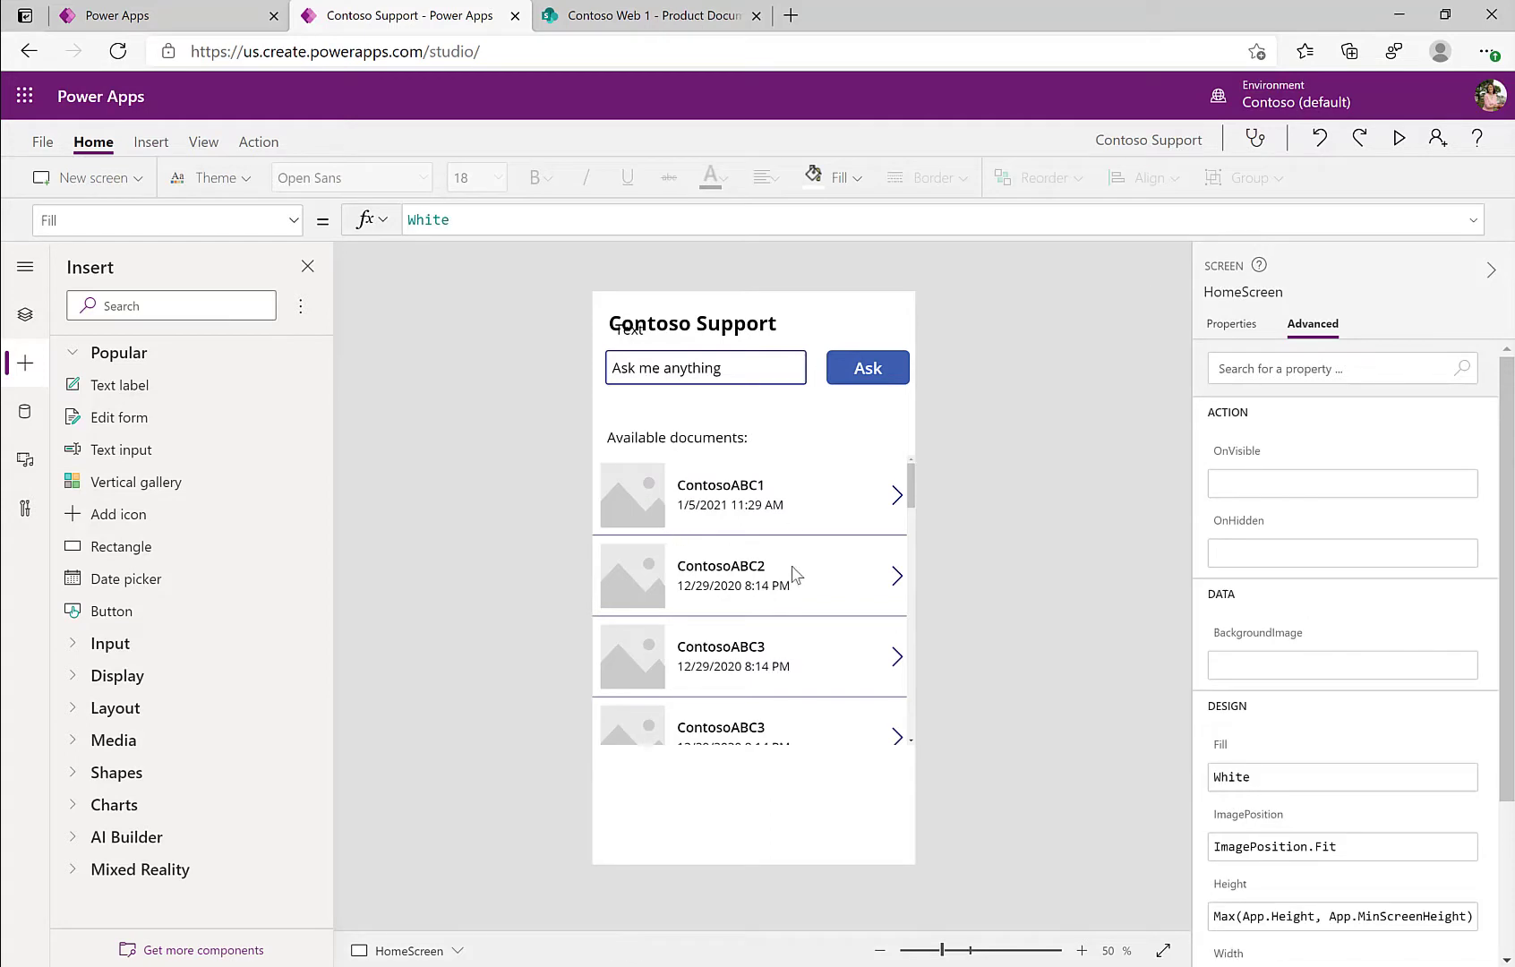
{"action": "scroll", "coordinate": [872, 553], "scroll_direction": "down", "scroll_amount": 2}
{"action": "scroll", "coordinate": [873, 552], "scroll_direction": "down", "scroll_amount": 2}
{"action": "scroll", "coordinate": [872, 553], "scroll_direction": "down", "scroll_amount": 2}
{"action": "scroll", "coordinate": [873, 553], "scroll_direction": "down", "scroll_amount": 2}
{"action": "scroll", "coordinate": [874, 553], "scroll_direction": "down", "scroll_amount": 2}
{"action": "scroll", "coordinate": [872, 553], "scroll_direction": "down", "scroll_amount": 1}
{"action": "scroll", "coordinate": [873, 552], "scroll_direction": "down", "scroll_amount": 2}
{"action": "scroll", "coordinate": [873, 554], "scroll_direction": "down", "scroll_amount": 2}
{"action": "scroll", "coordinate": [872, 552], "scroll_direction": "up", "scroll_amount": 2}
{"action": "scroll", "coordinate": [873, 554], "scroll_direction": "up", "scroll_amount": 2}
{"action": "scroll", "coordinate": [872, 552], "scroll_direction": "up", "scroll_amount": 2}
{"action": "scroll", "coordinate": [873, 552], "scroll_direction": "up", "scroll_amount": 1}
{"action": "scroll", "coordinate": [873, 552], "scroll_direction": "up", "scroll_amount": 1}
Open Tree view and select Gallery3 with its 'Product Documents' Items formula.
{"action": "left_click", "coordinate": [872, 553]}
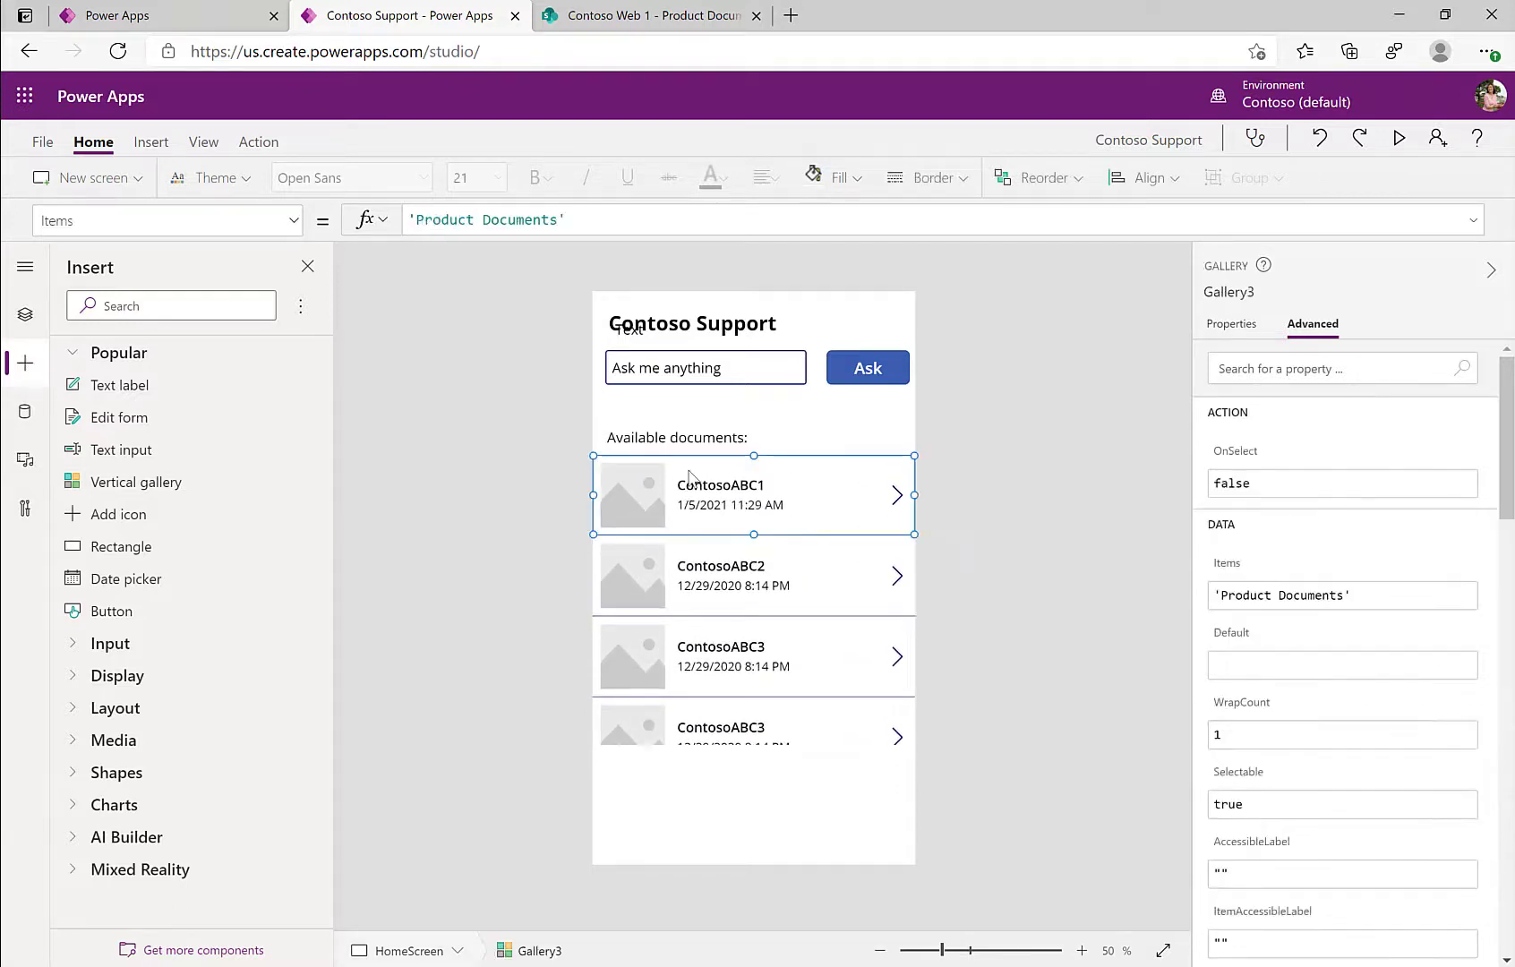
{"action": "left_click", "coordinate": [27, 322]}
{"action": "left_click", "coordinate": [134, 512]}
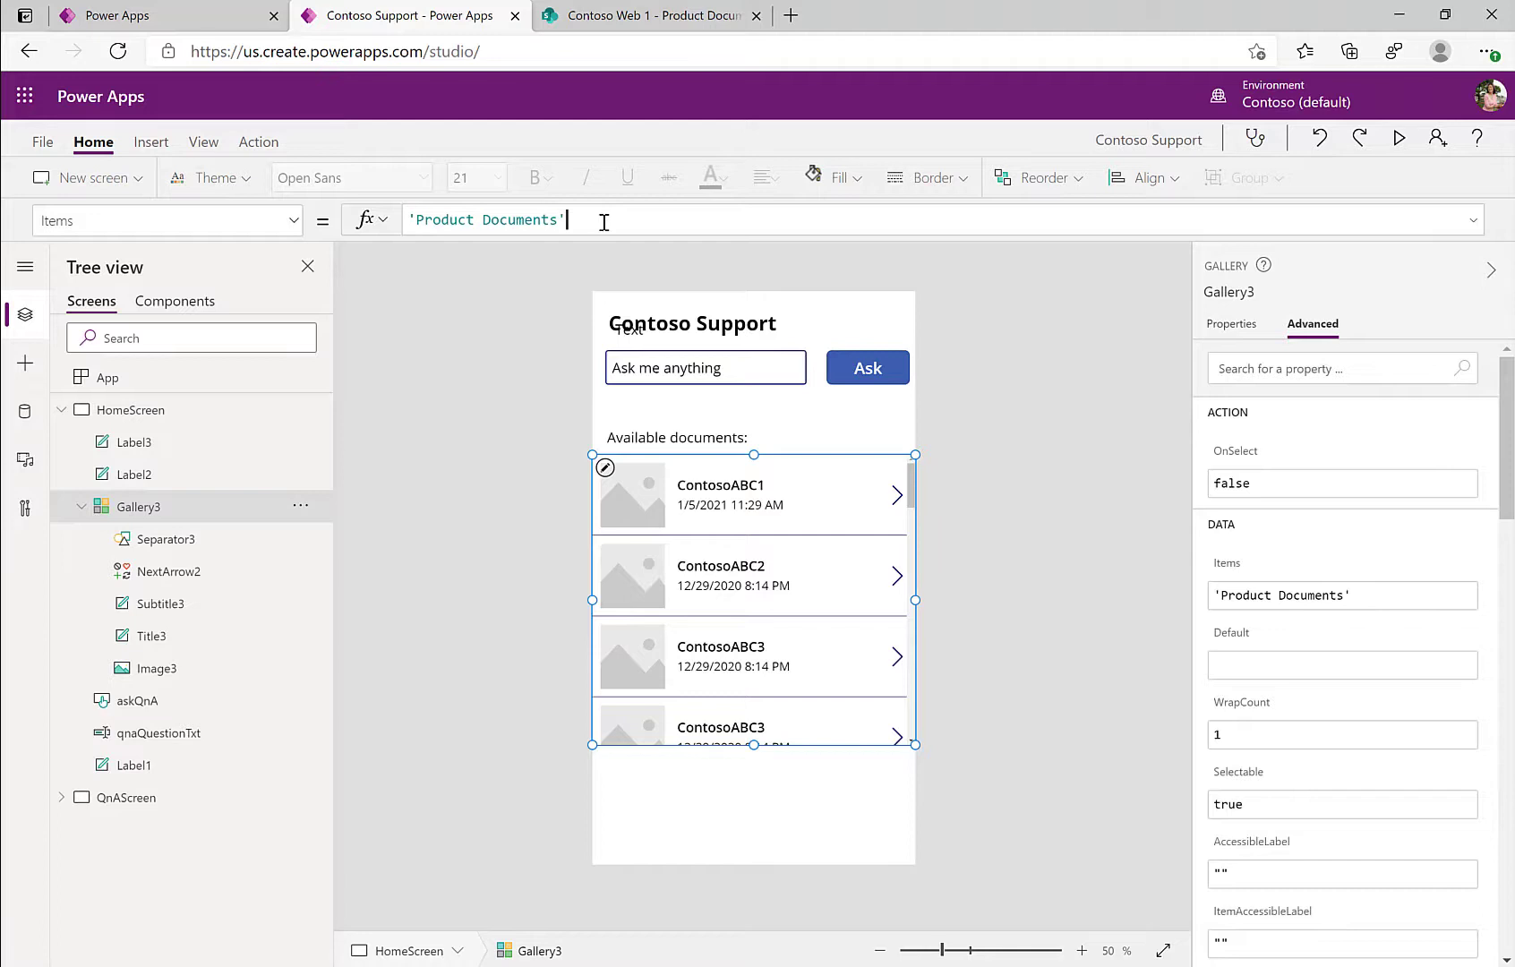
Set Gallery3 Items to Sort(Filter('Product Documents', SoldToHbr.Email=User().Email), Name, Ascending).
{"action": "key", "text": "Home"}
{"action": "type", "text": "Sort("}
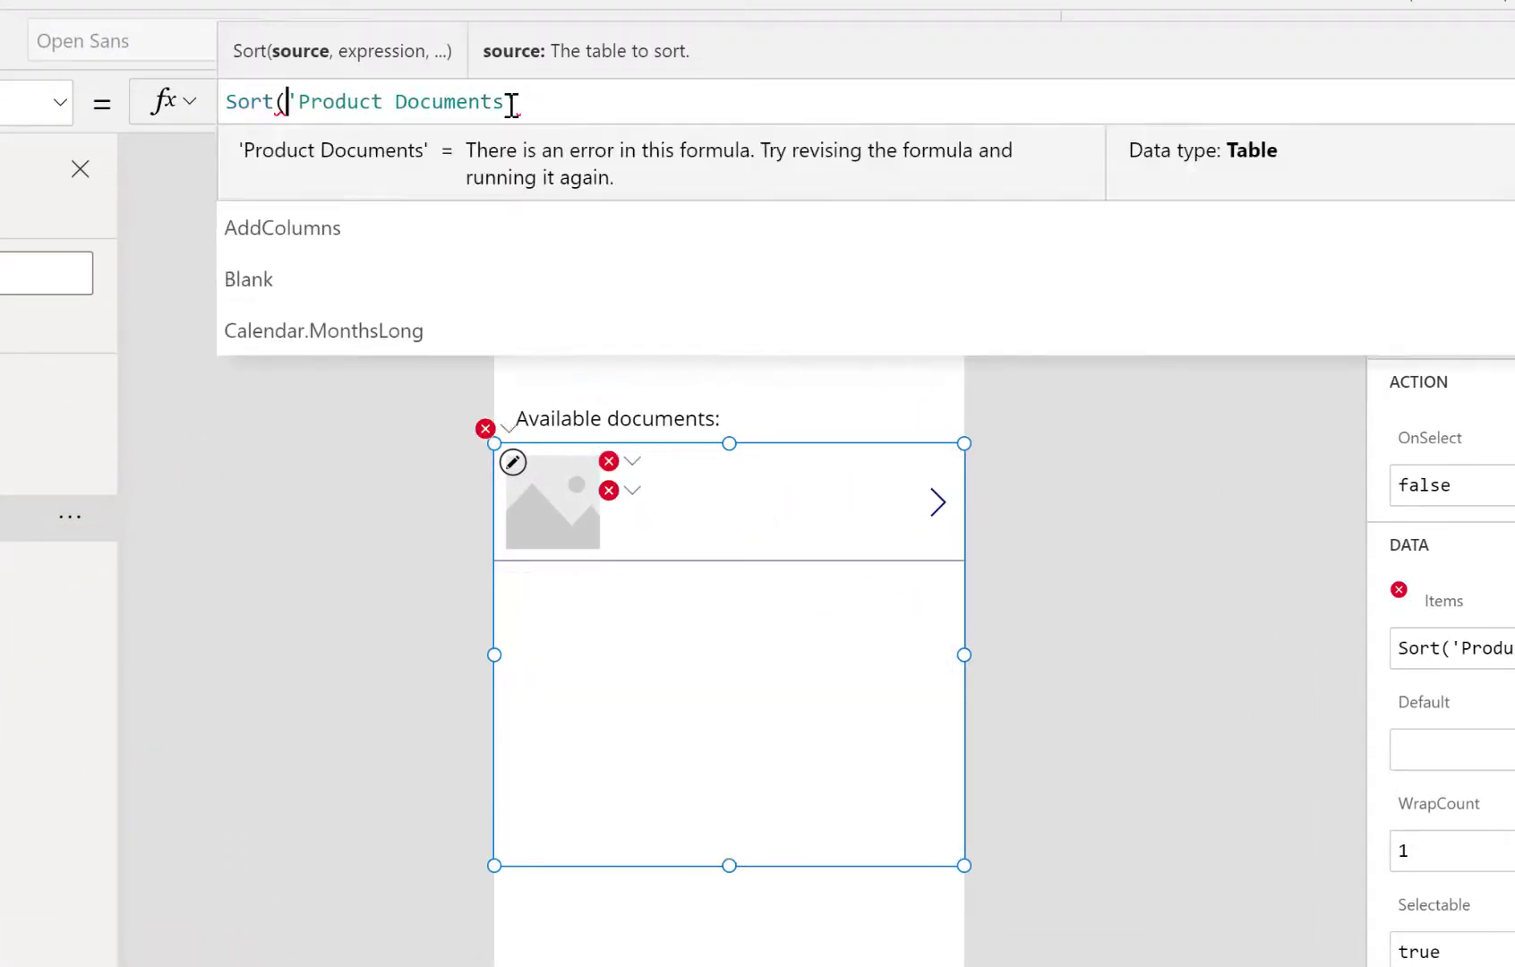
{"action": "type", "text": "Filter("}
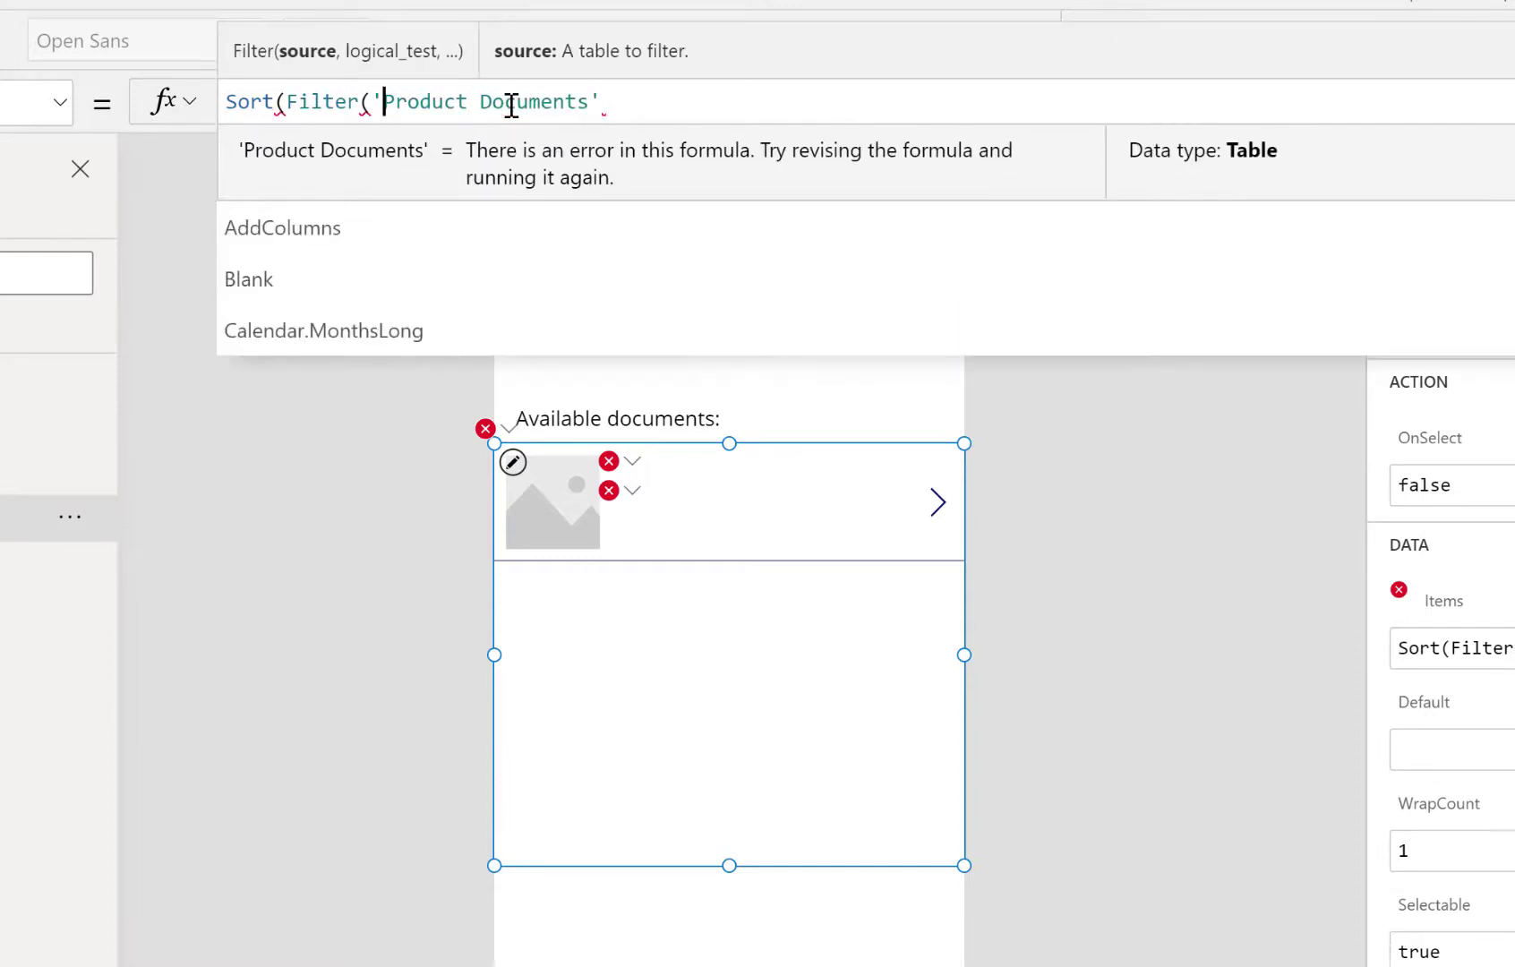
{"action": "key", "text": "End"}
{"action": "type", "text": ", So"}
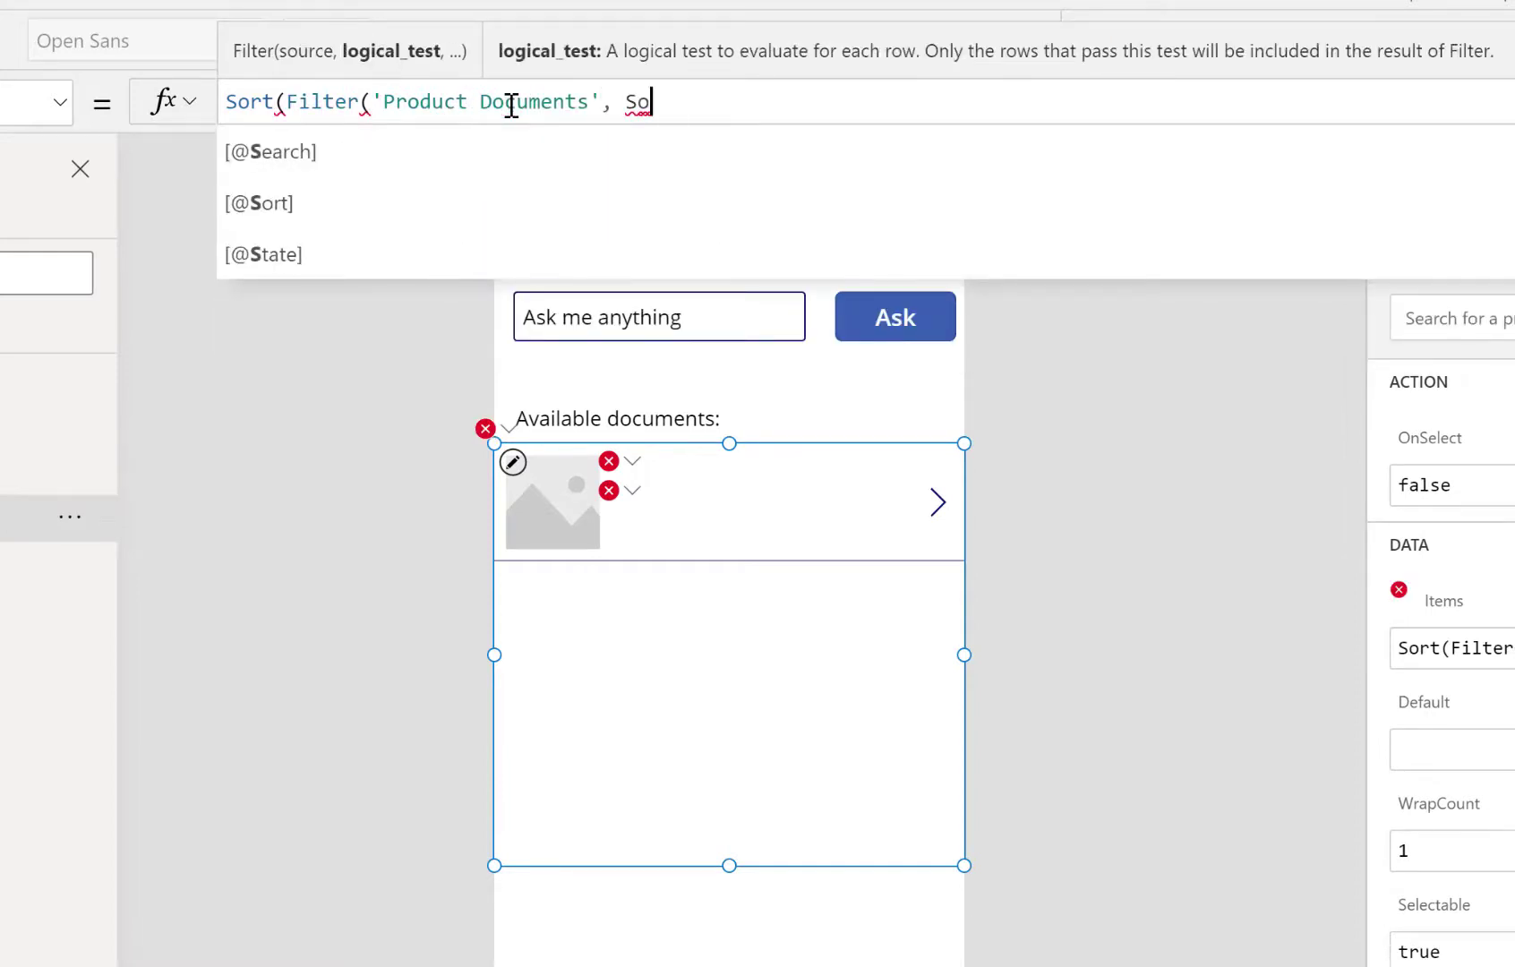
{"action": "type", "text": "l"}
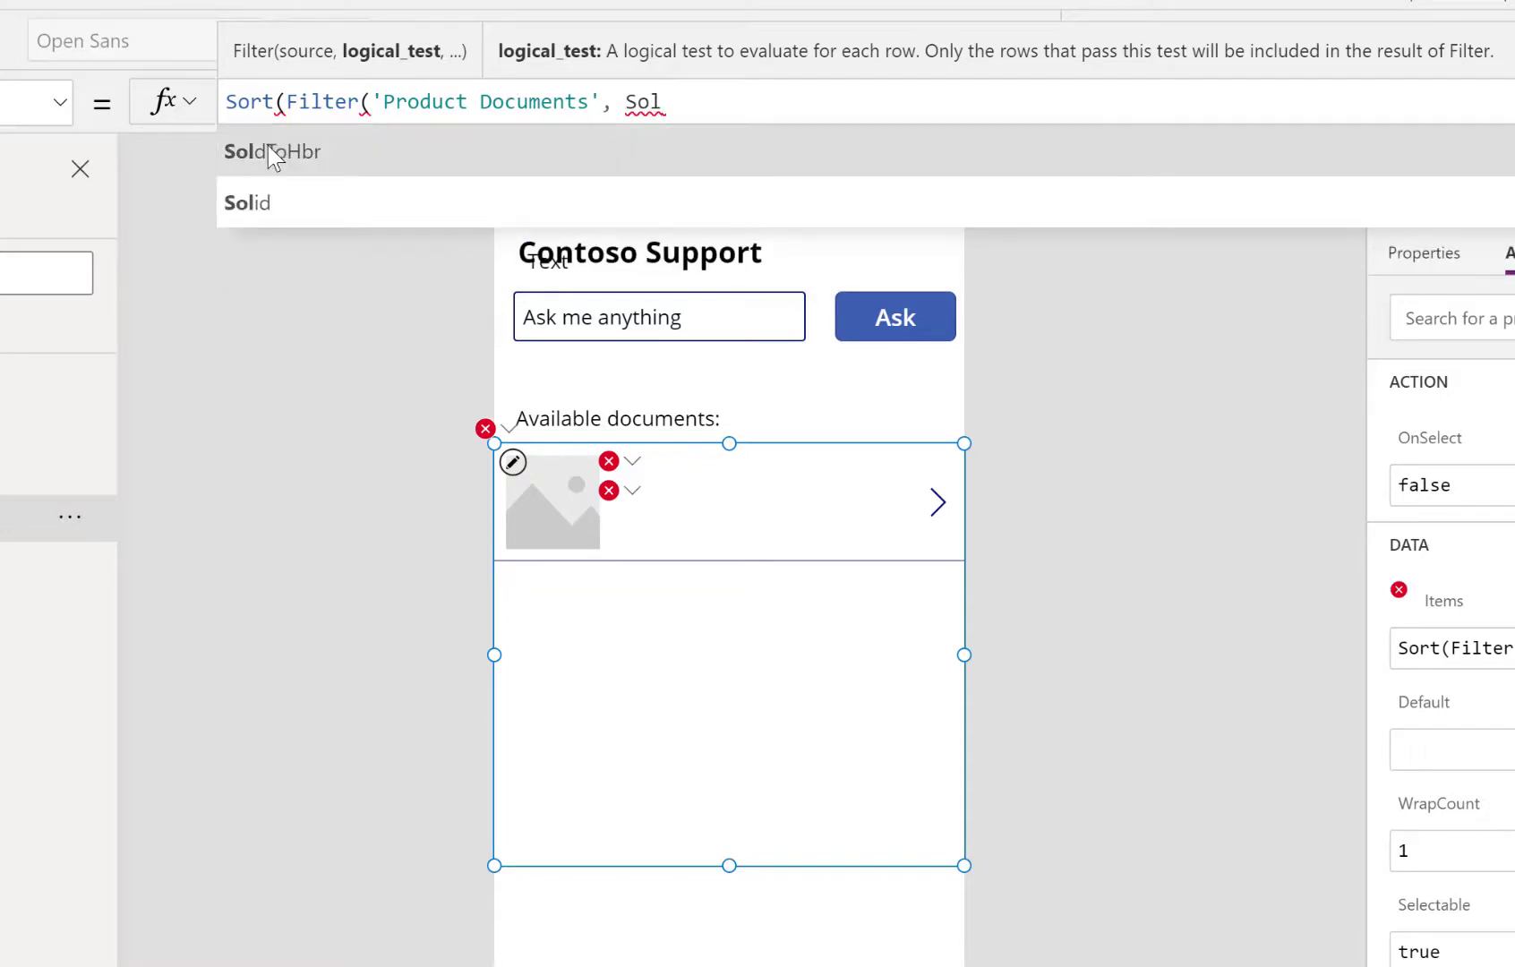
{"action": "left_click", "coordinate": [270, 151]}
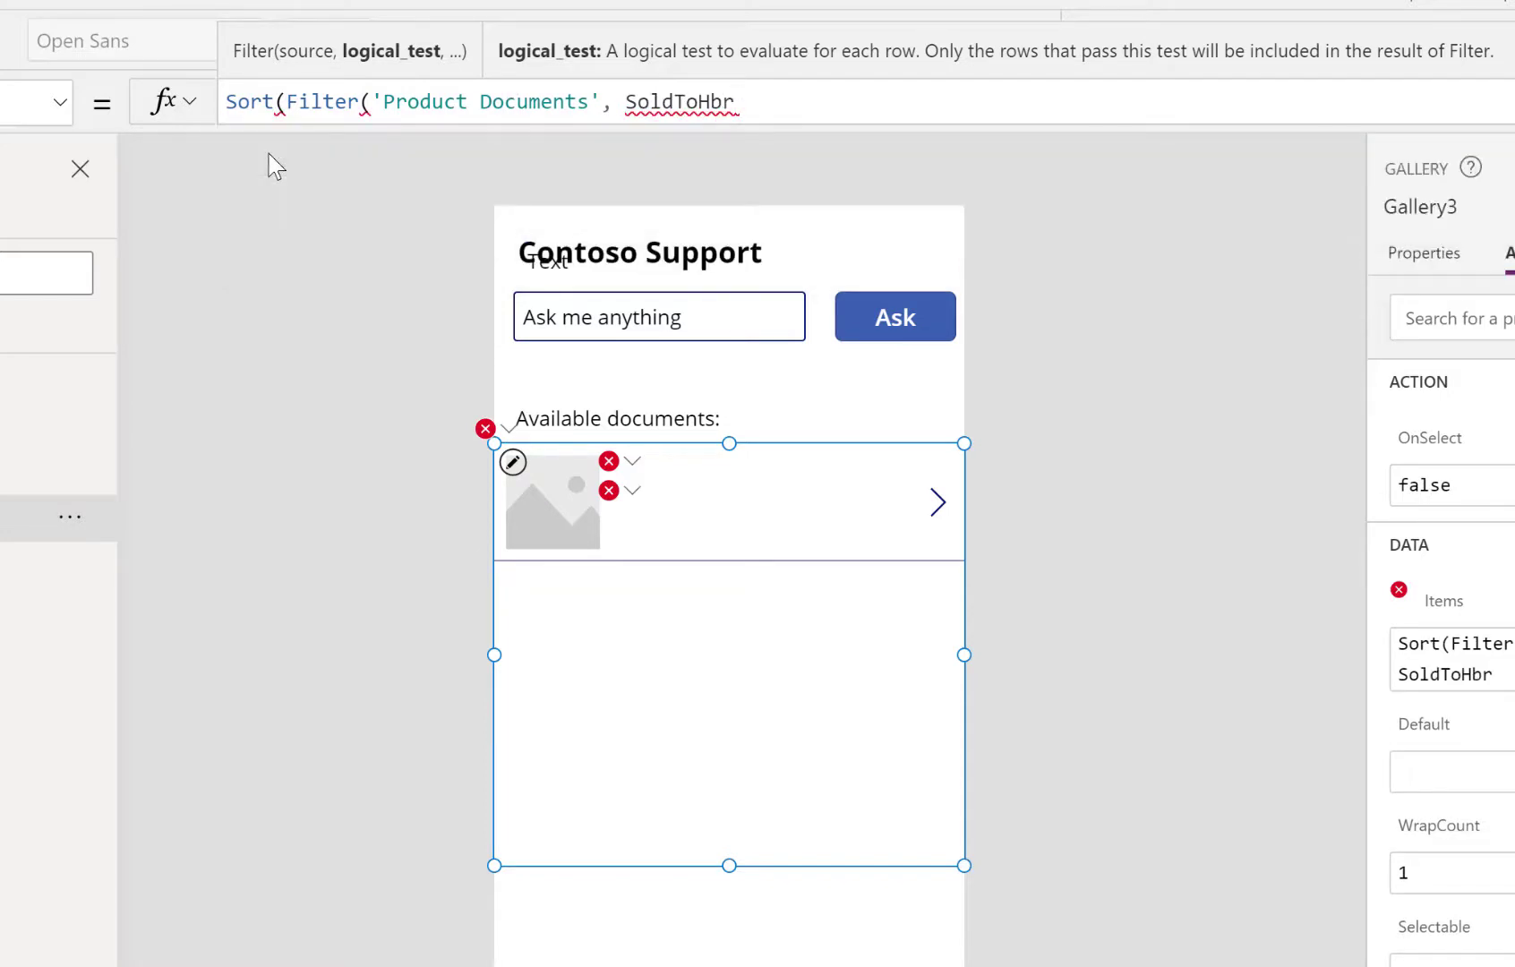
{"action": "type", "text": ".E"}
{"action": "left_click", "coordinate": [270, 161]}
{"action": "type", "text": "=User().Em"}
{"action": "left_click", "coordinate": [270, 161]}
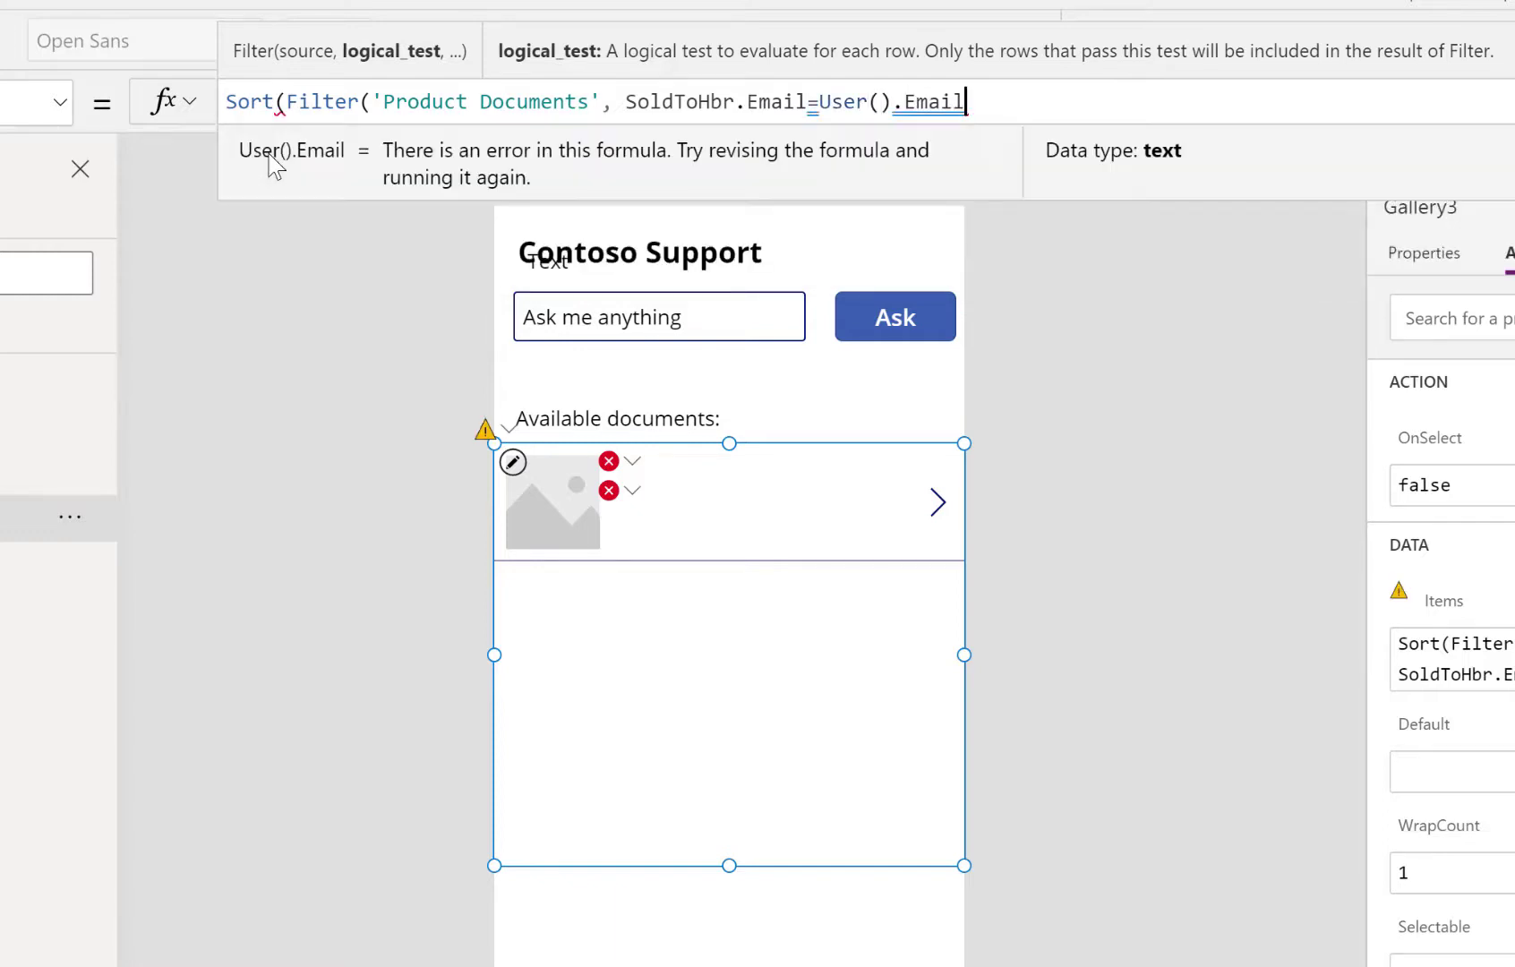
{"action": "type", "text": "), Name, Asc"}
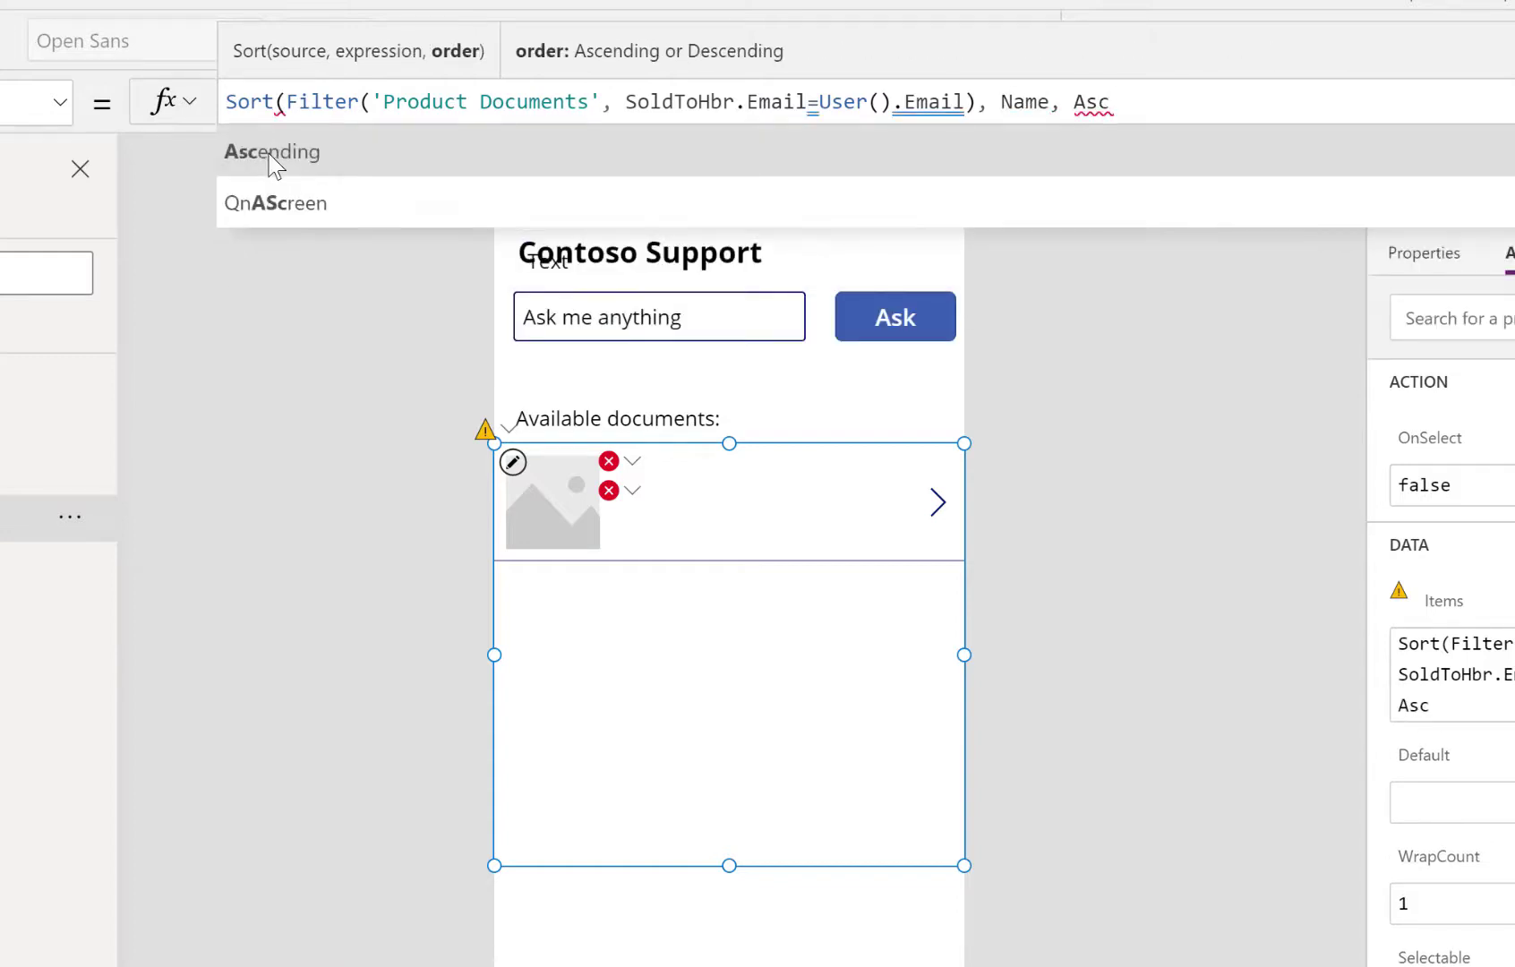
{"action": "left_click", "coordinate": [271, 161]}
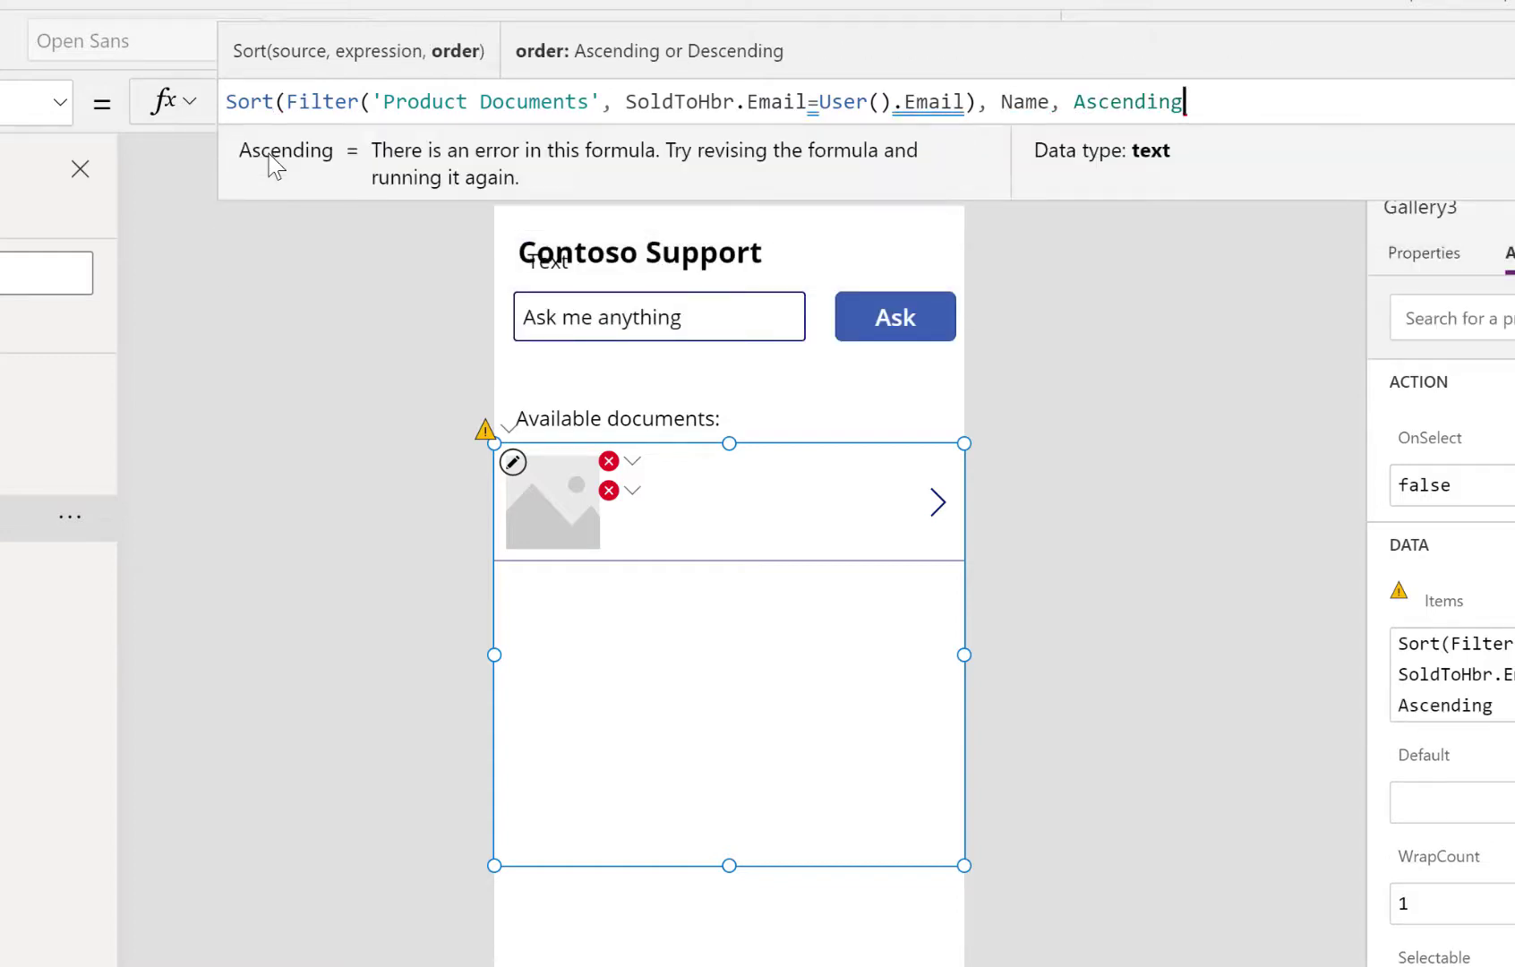
{"action": "type", "text": ")"}
{"action": "key", "text": "Return"}
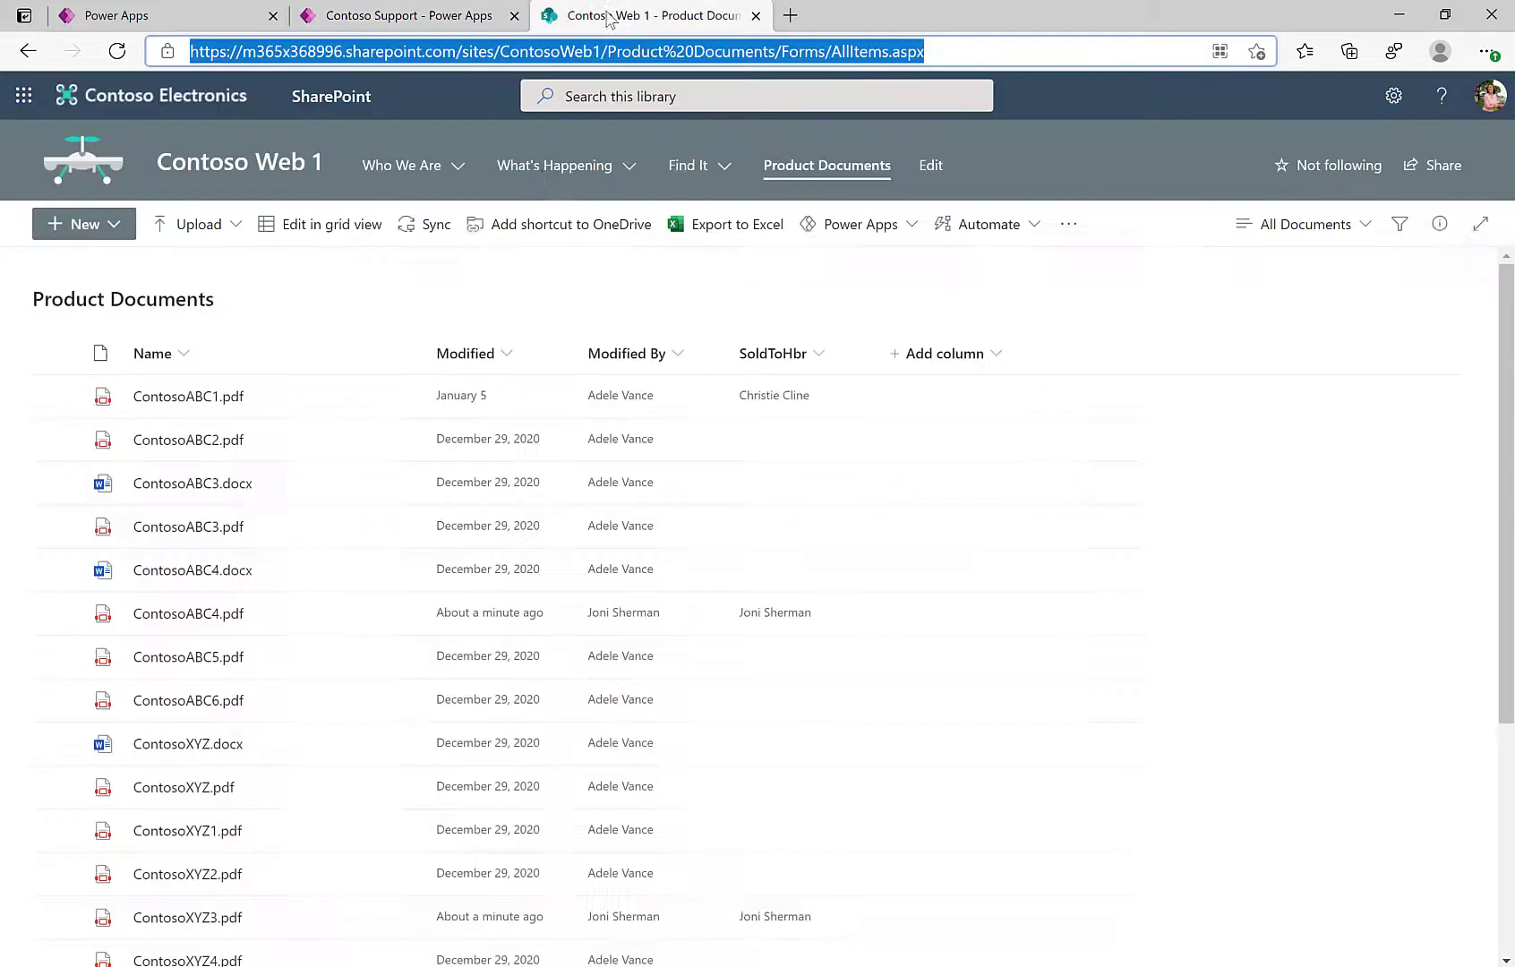
{"action": "left_click", "coordinate": [611, 16]}
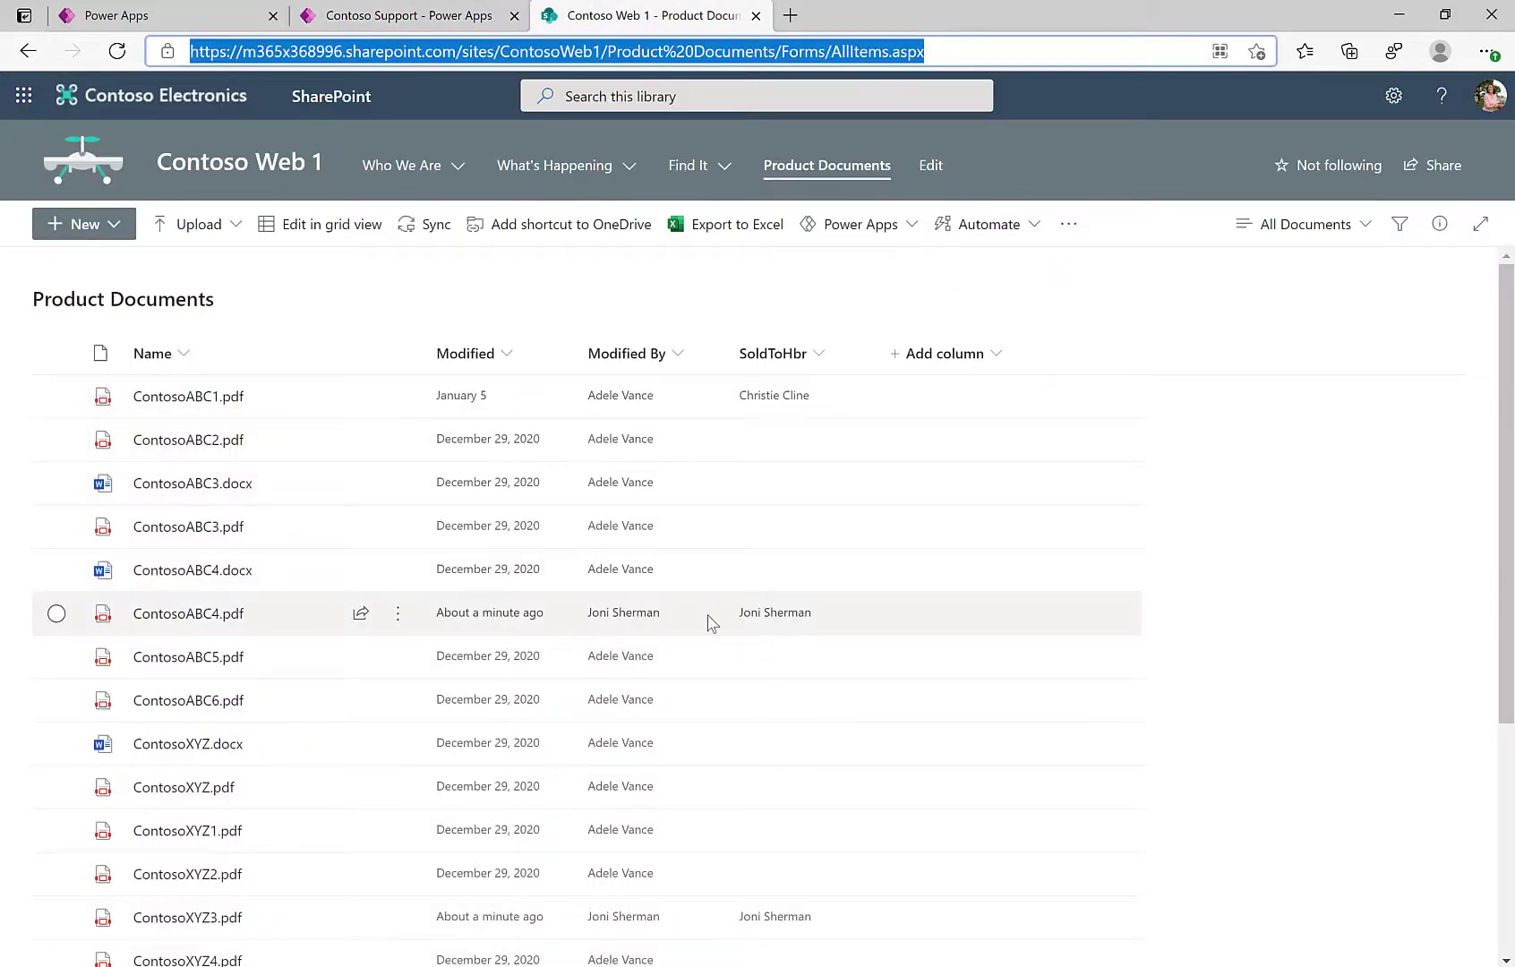
{"action": "scroll", "coordinate": [492, 760], "scroll_direction": "down", "scroll_amount": 1}
{"action": "scroll", "coordinate": [820, 717], "scroll_direction": "down", "scroll_amount": 1}
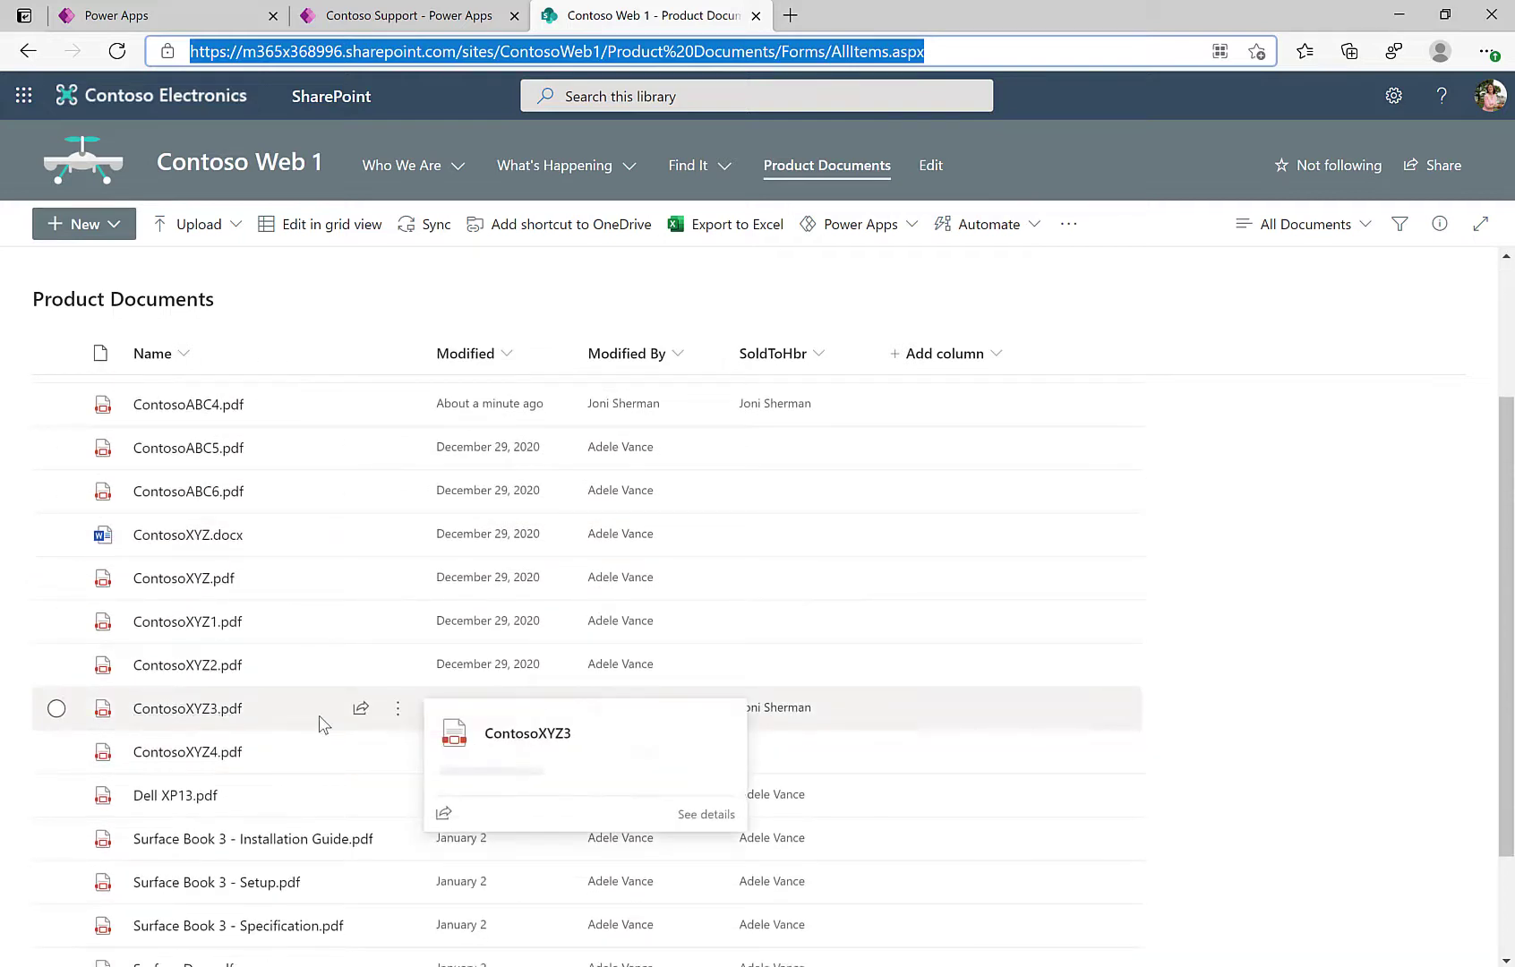
{"action": "scroll", "coordinate": [781, 839], "scroll_direction": "down", "scroll_amount": 2}
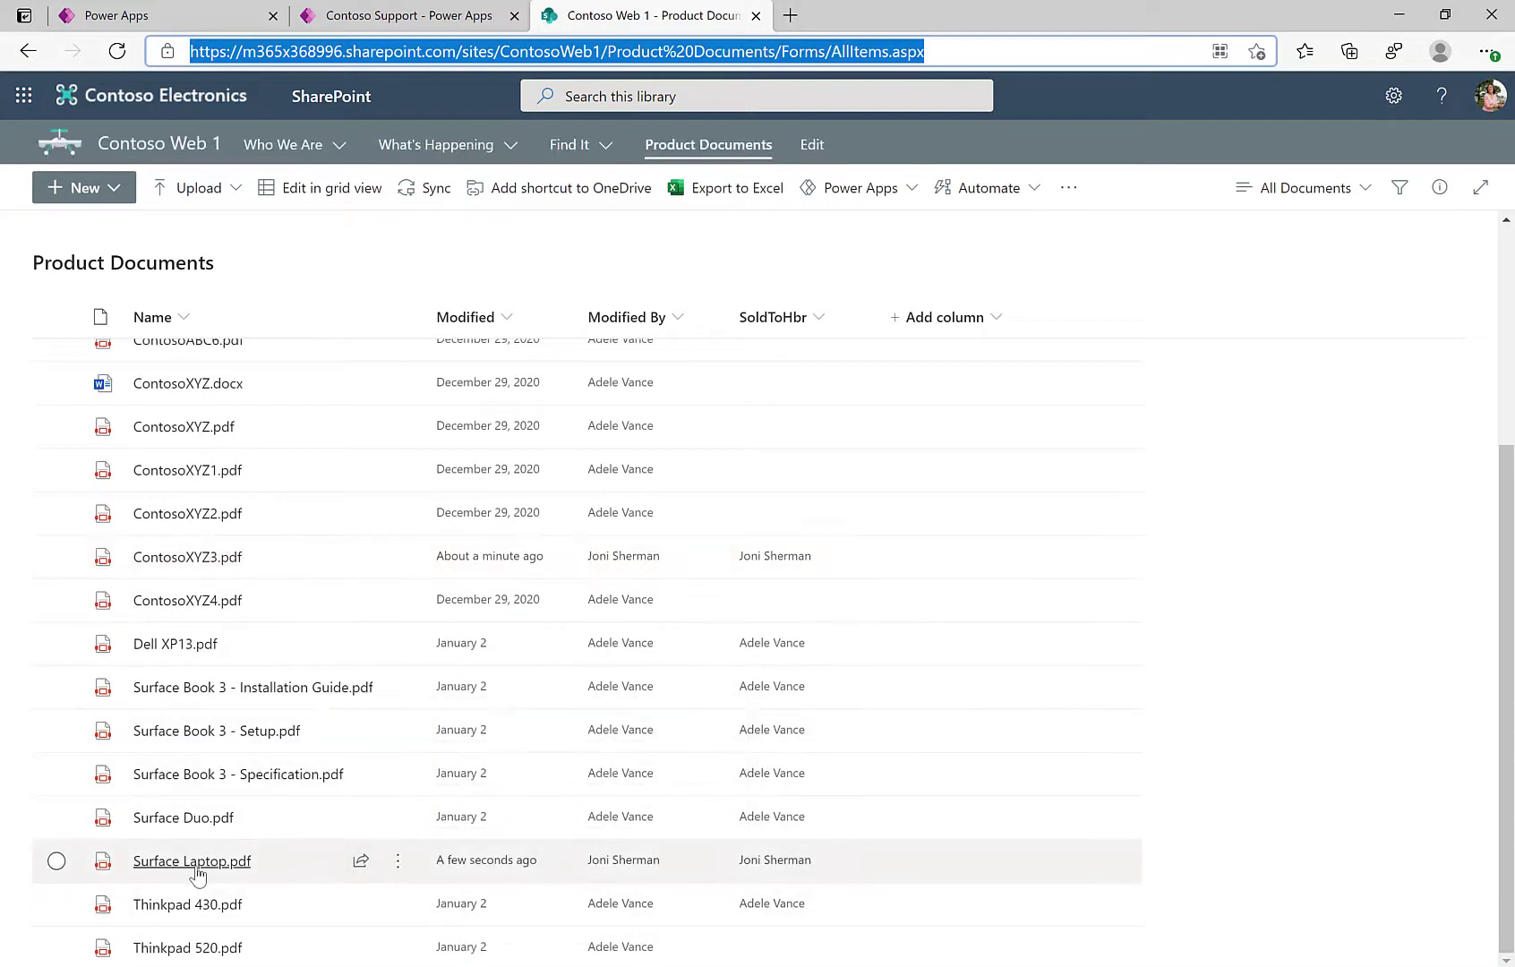
{"action": "left_click", "coordinate": [454, 16]}
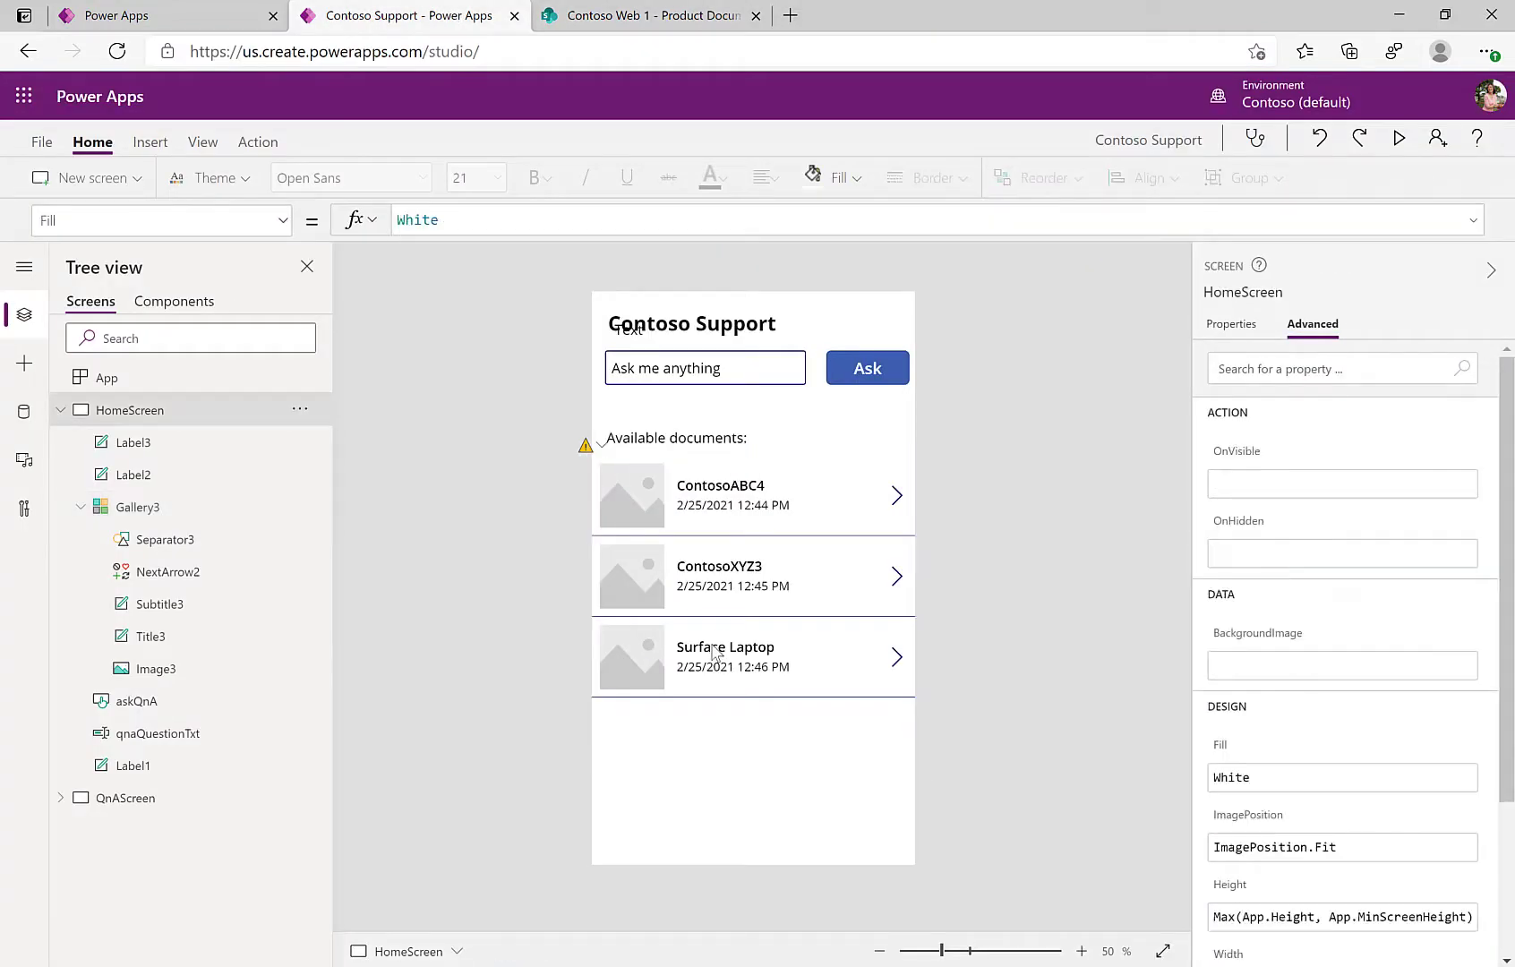